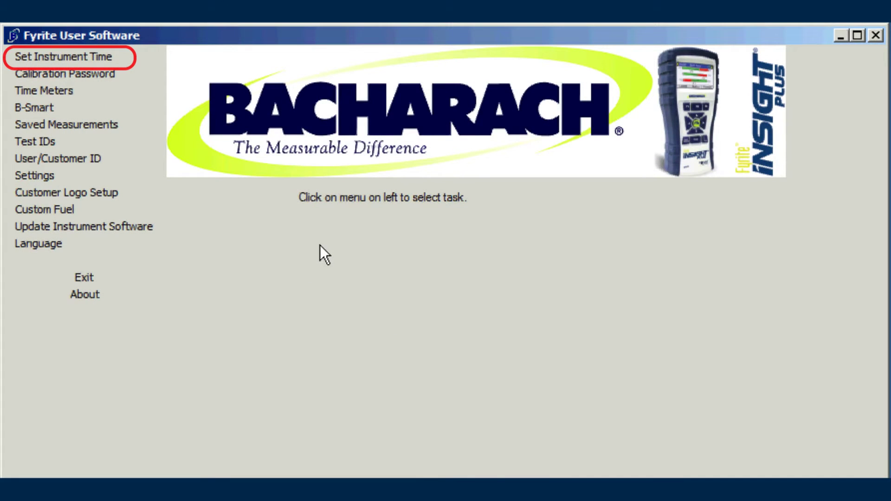
Sync the instrument's clock to the computer's system time
{"action": "left_click", "coordinate": [76, 56]}
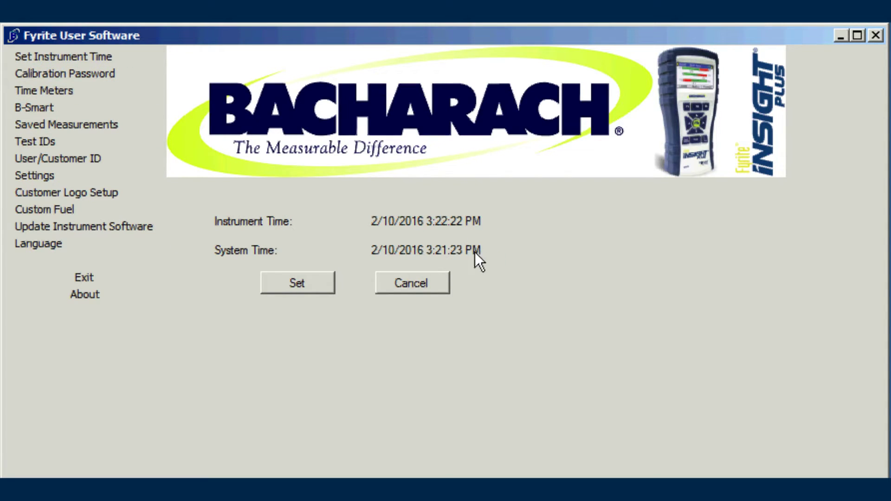
{"action": "left_click", "coordinate": [303, 282]}
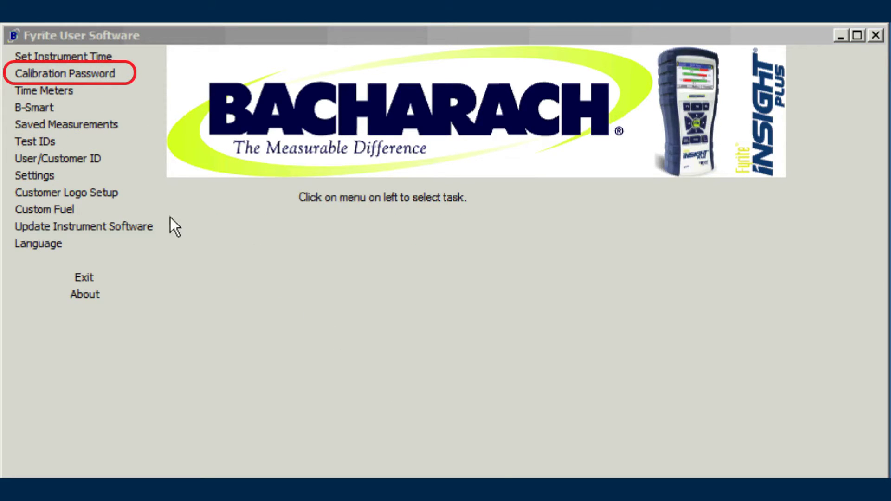
Replace the calibration password with a new four-digit password
{"action": "left_click", "coordinate": [92, 73]}
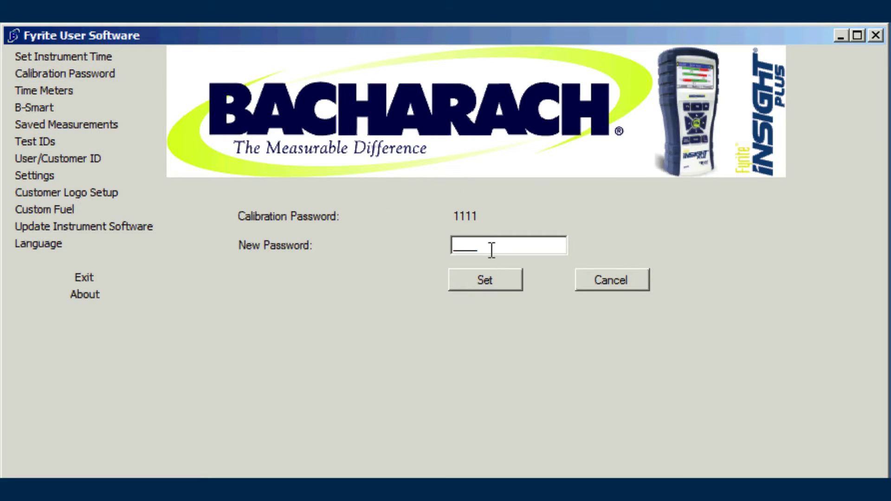
{"action": "left_click_drag", "start_coordinate": [492, 250], "coordinate": [432, 249]}
{"action": "type", "text": "1234"}
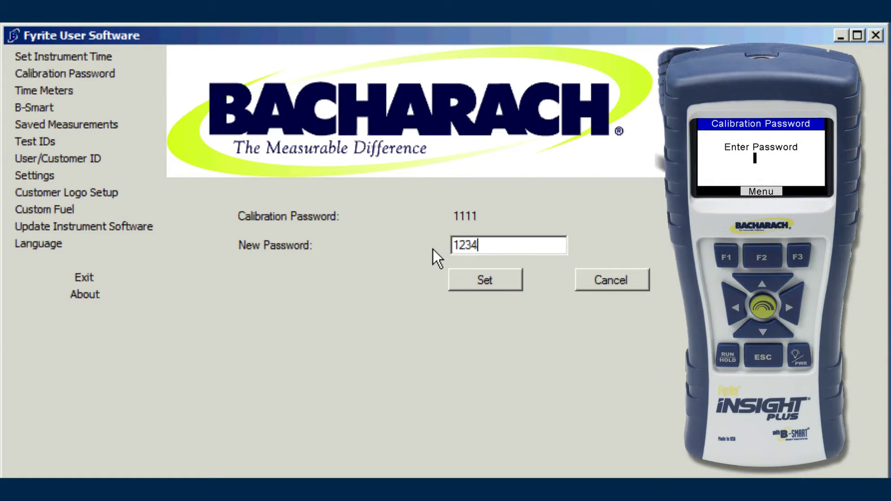
{"action": "left_click", "coordinate": [484, 280]}
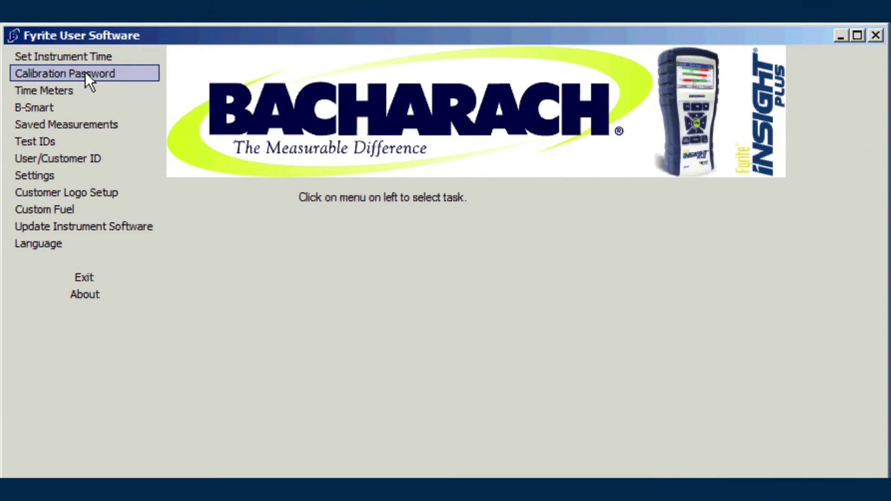
Restore the original calibration password, then reopen the settings to confirm it and cancel
{"action": "left_click", "coordinate": [85, 72]}
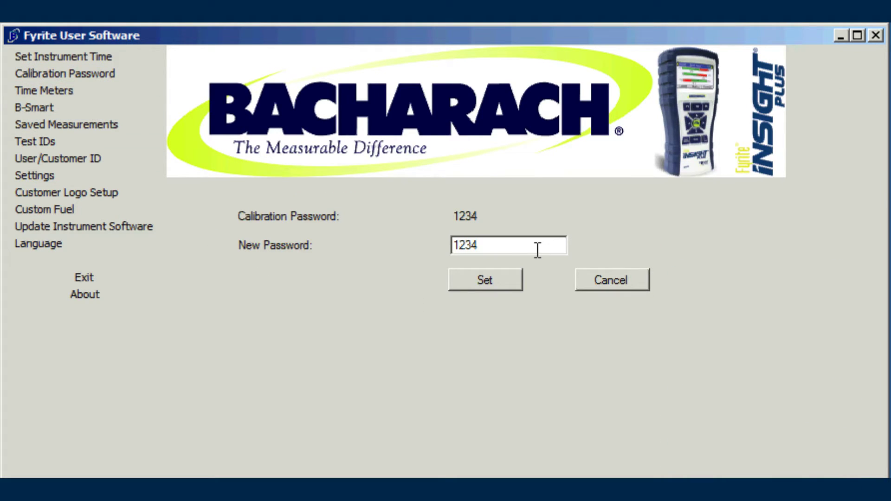
{"action": "left_click_drag", "start_coordinate": [535, 247], "coordinate": [448, 247]}
{"action": "type", "text": "1111"}
{"action": "left_click", "coordinate": [479, 278]}
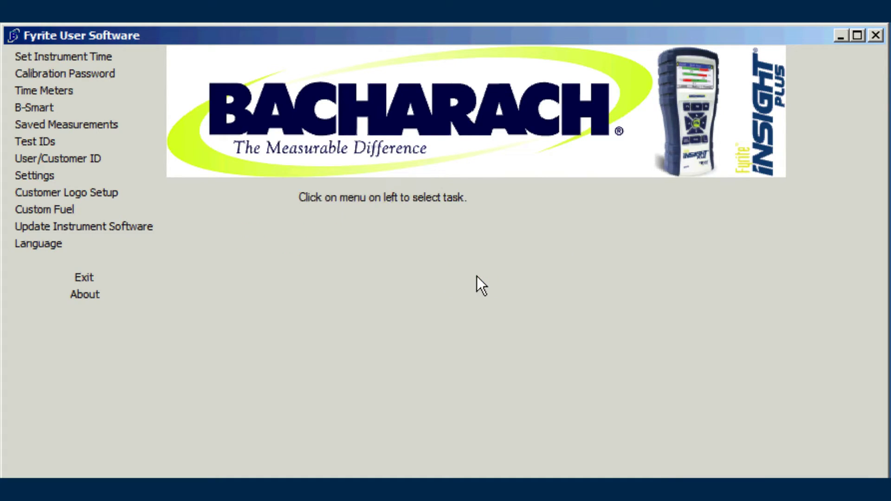
{"action": "left_click", "coordinate": [100, 76]}
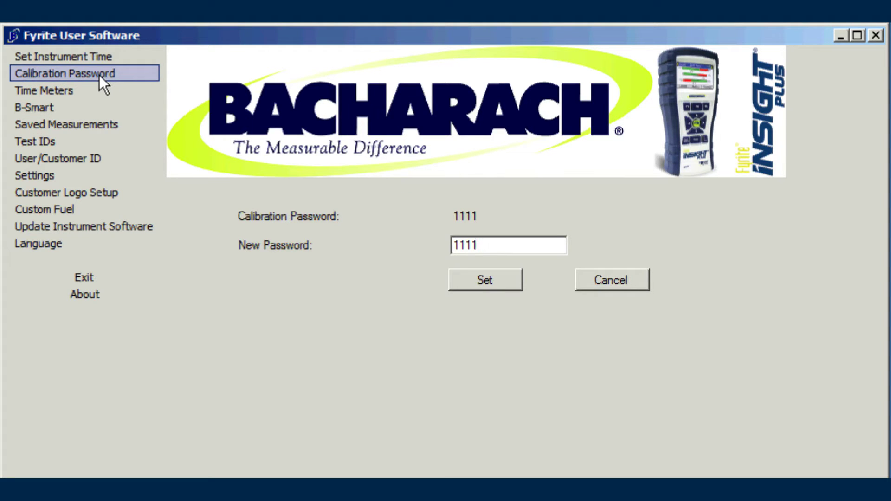
{"action": "left_click", "coordinate": [589, 281]}
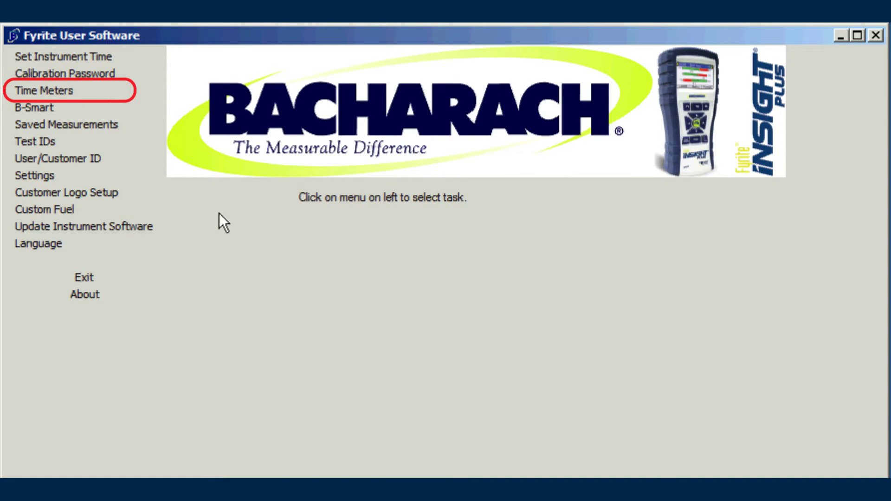
{"action": "left_click", "coordinate": [68, 89]}
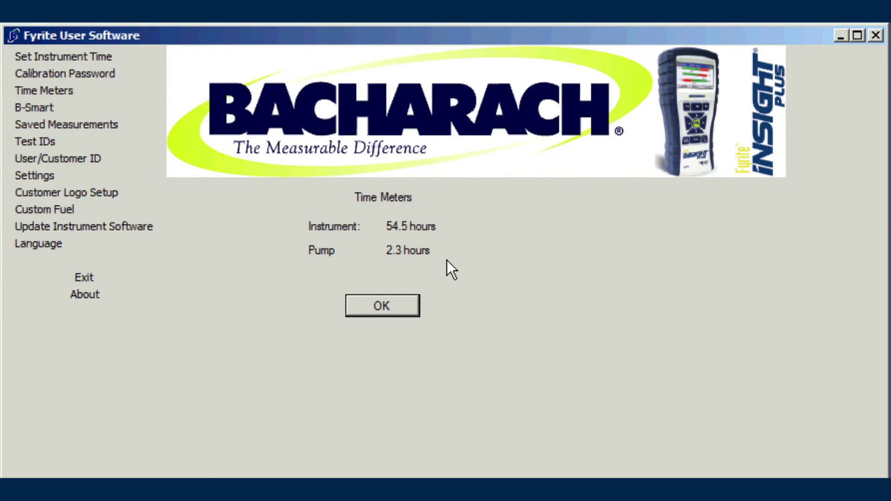
{"action": "left_click", "coordinate": [386, 305]}
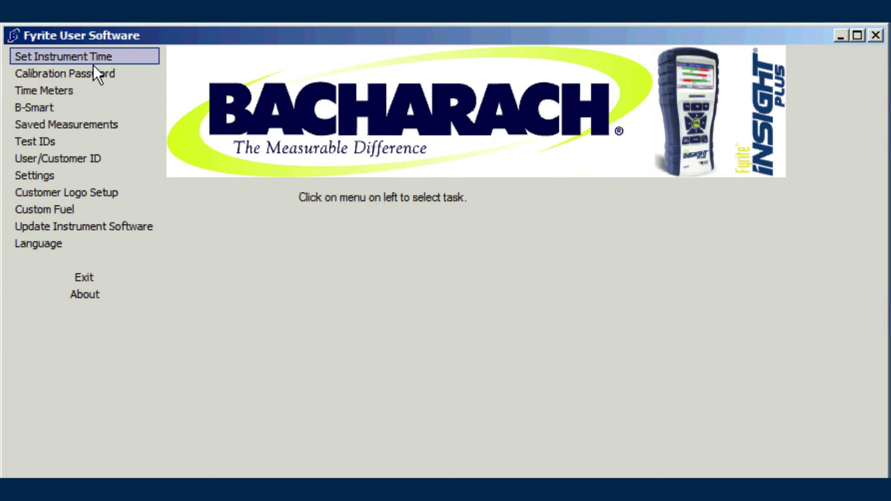
{"action": "left_click", "coordinate": [68, 89]}
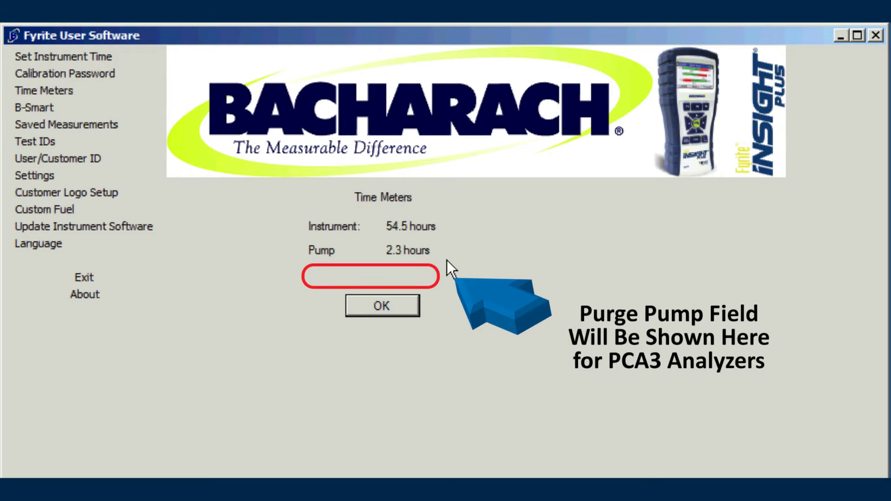
{"action": "left_click", "coordinate": [383, 305]}
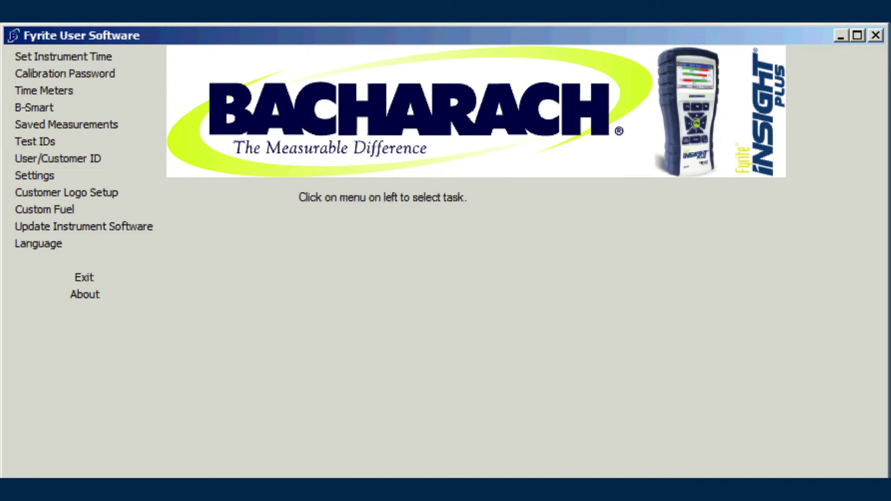
{"action": "left_click", "coordinate": [40, 106]}
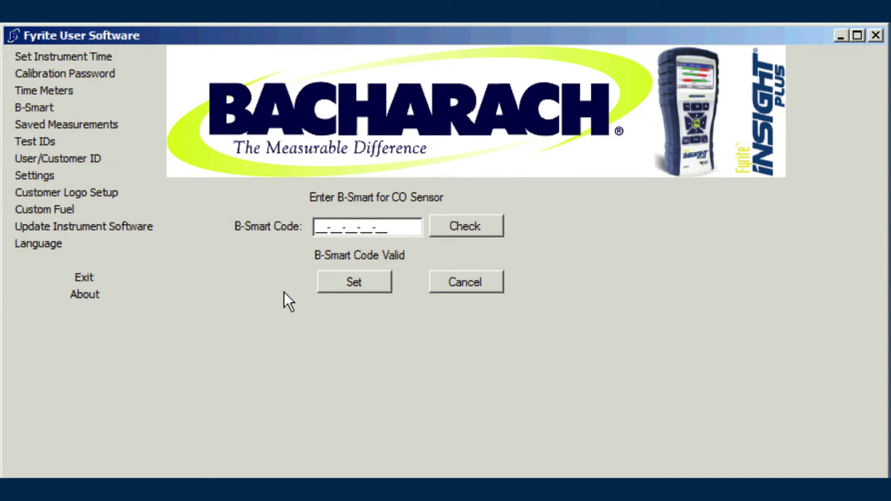
Enter the CO sensor label's B-Smart code, check it, and send it to the instrument
{"action": "type", "text": "2M-N"}
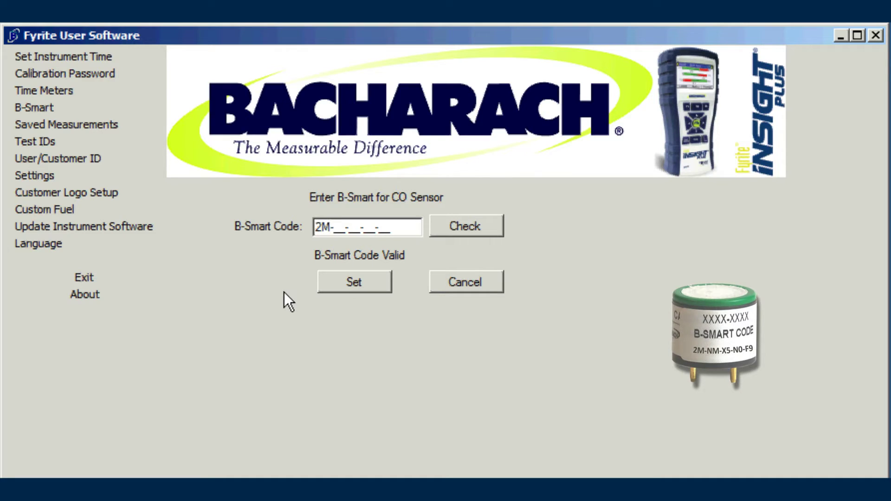
{"action": "type", "text": "M-X5-"}
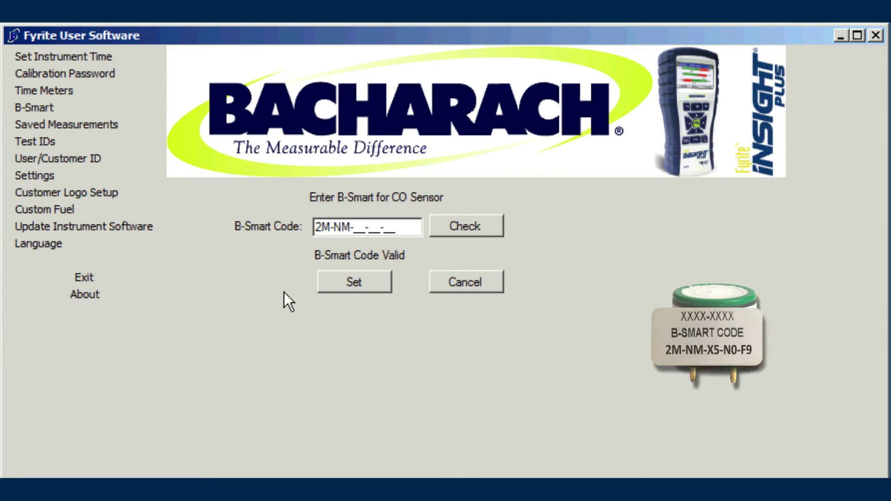
{"action": "type", "text": "N"}
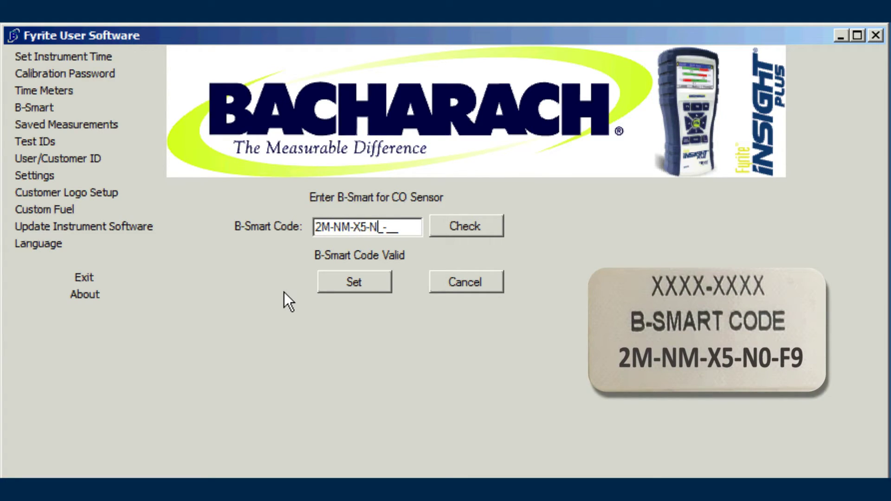
{"action": "type", "text": "0-F9"}
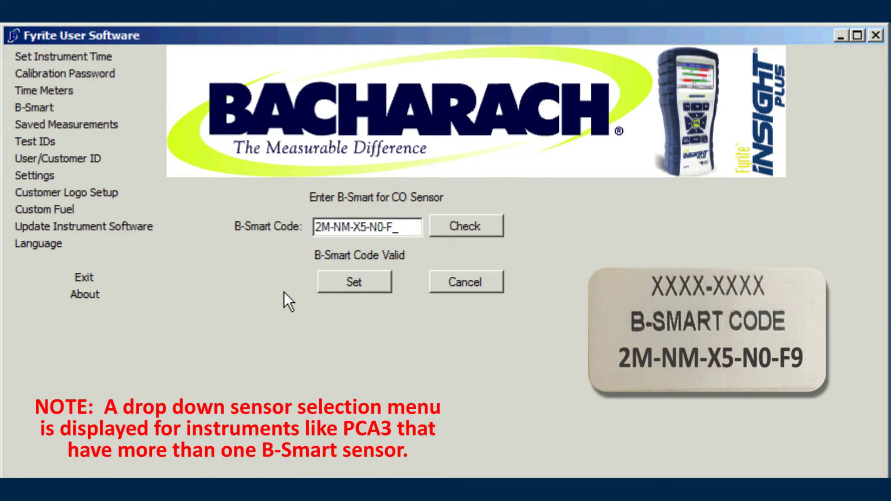
{"action": "left_click", "coordinate": [472, 227]}
{"action": "left_click", "coordinate": [351, 284]}
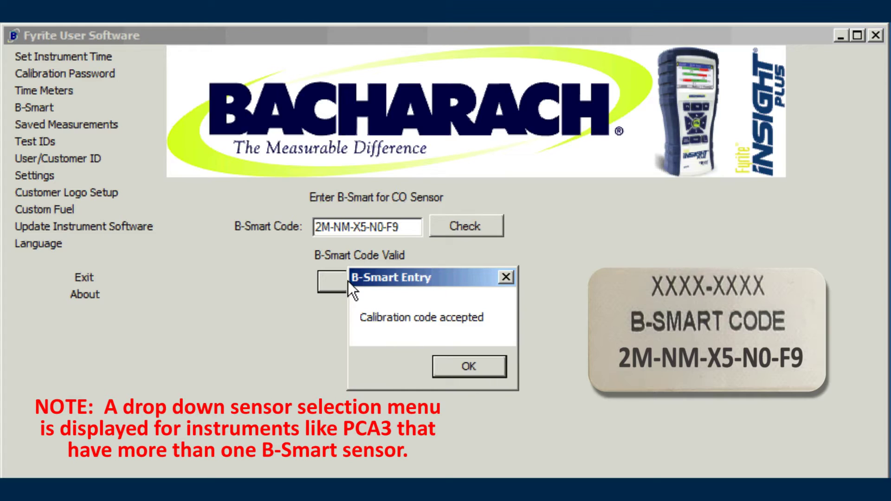
{"action": "left_click", "coordinate": [464, 366]}
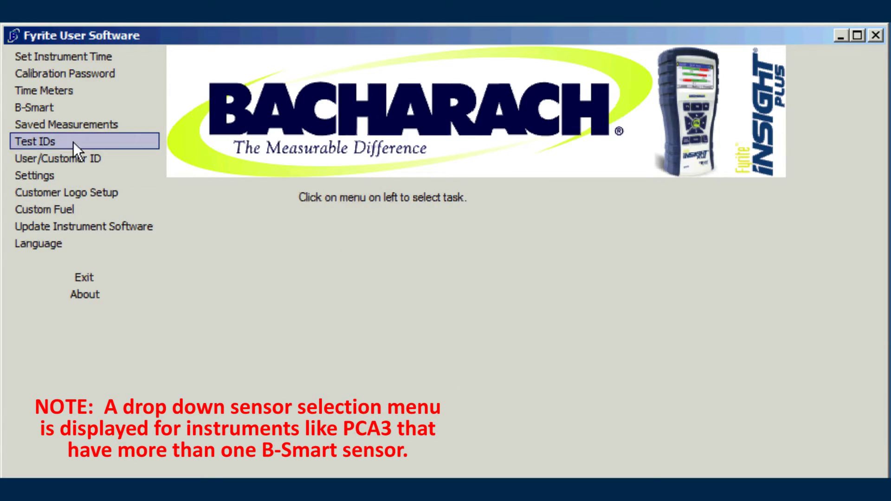
{"action": "left_click", "coordinate": [41, 109]}
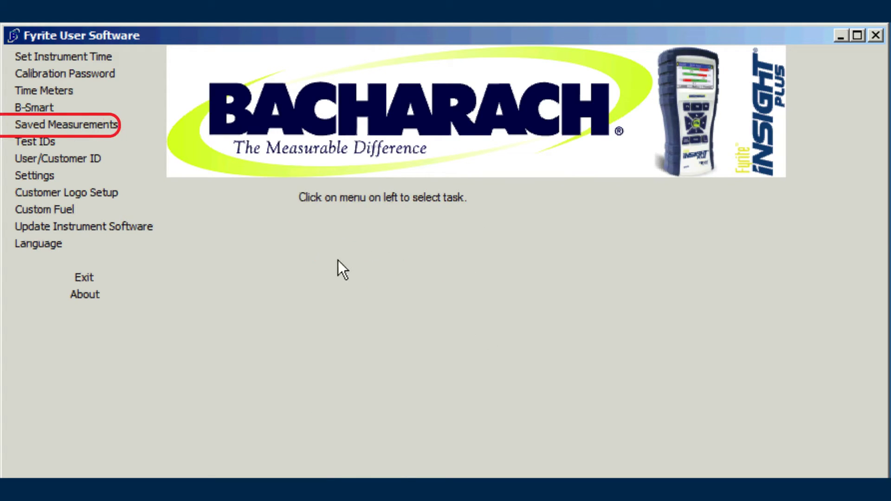
In Saved Data Retrieval, browse to the Desktop's COMBUSTION RECORDS folder for the save file
{"action": "left_click", "coordinate": [106, 122]}
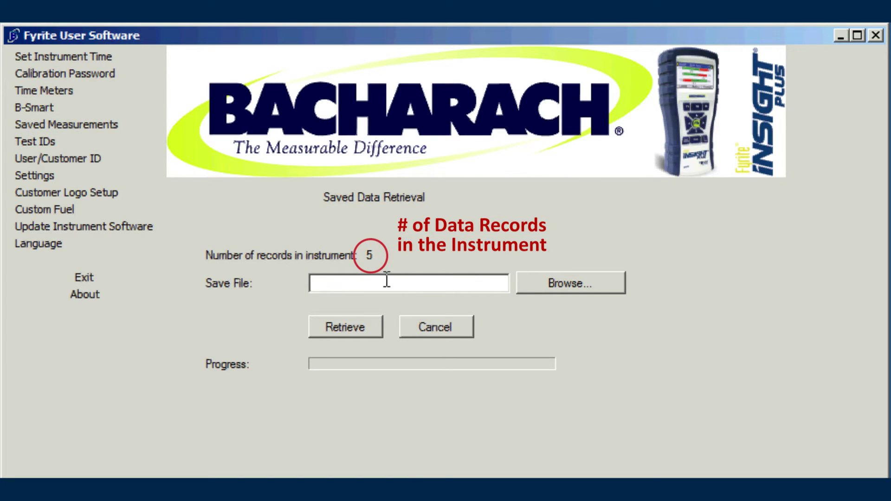
{"action": "left_click", "coordinate": [555, 285]}
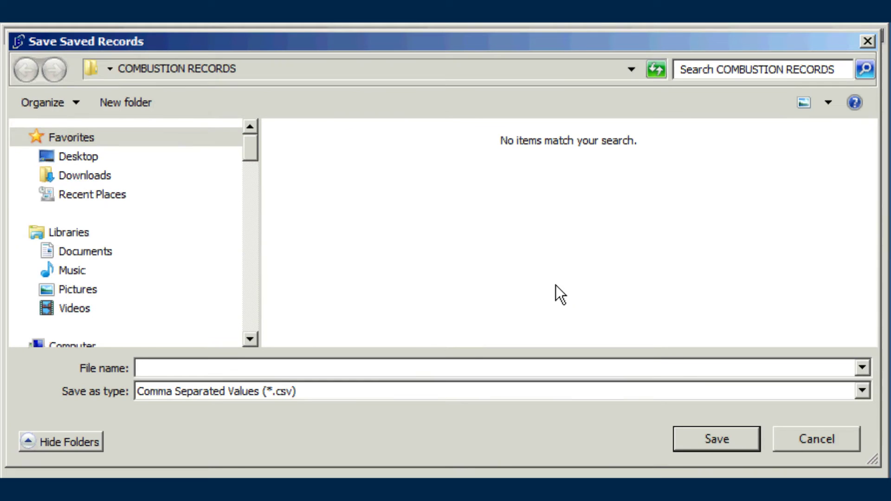
{"action": "left_click", "coordinate": [80, 158]}
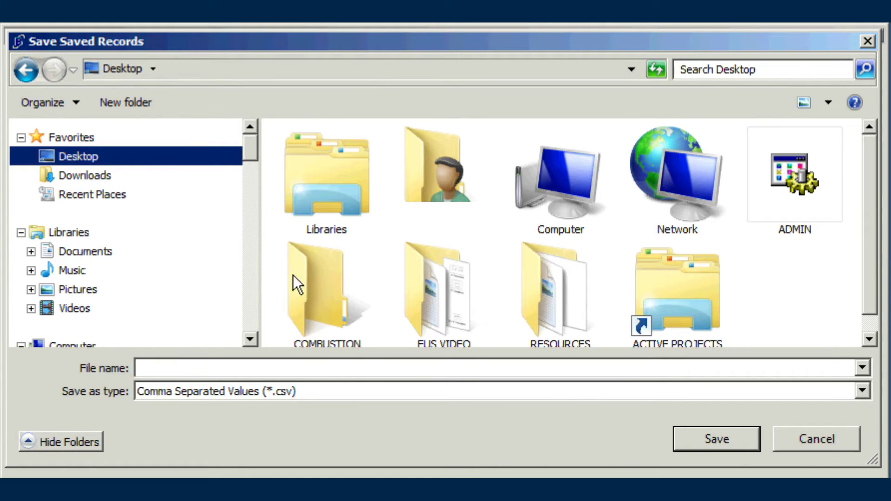
{"action": "scroll", "coordinate": [874, 289], "scroll_direction": "down", "scroll_amount": 1}
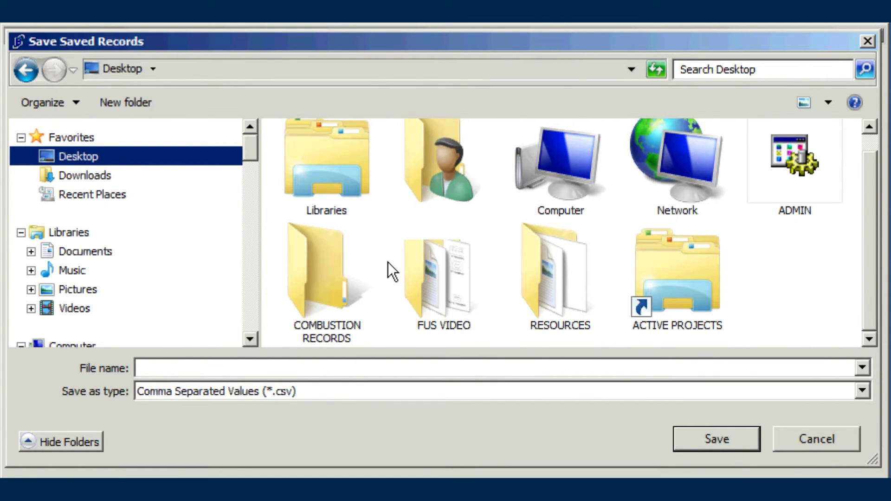
{"action": "double_click", "coordinate": [308, 262]}
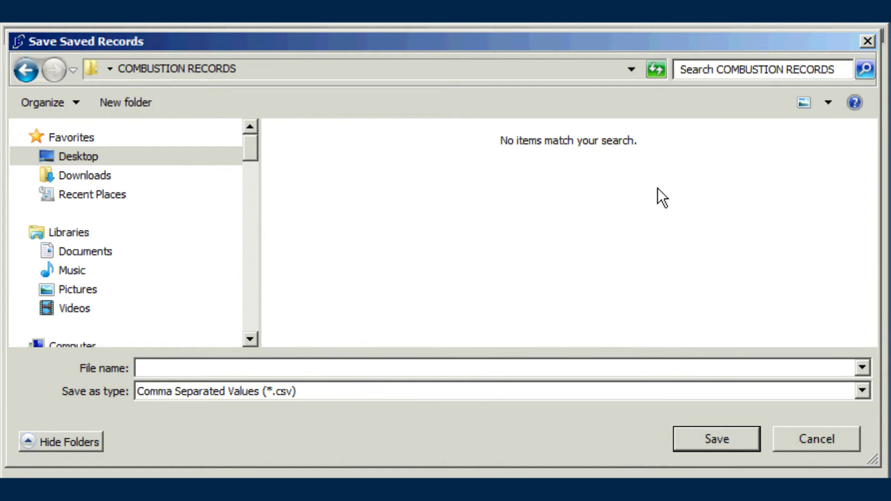
Name the save file 'sample records' and confirm the location
{"action": "left_click", "coordinate": [442, 370]}
{"action": "type", "text": "sample "}
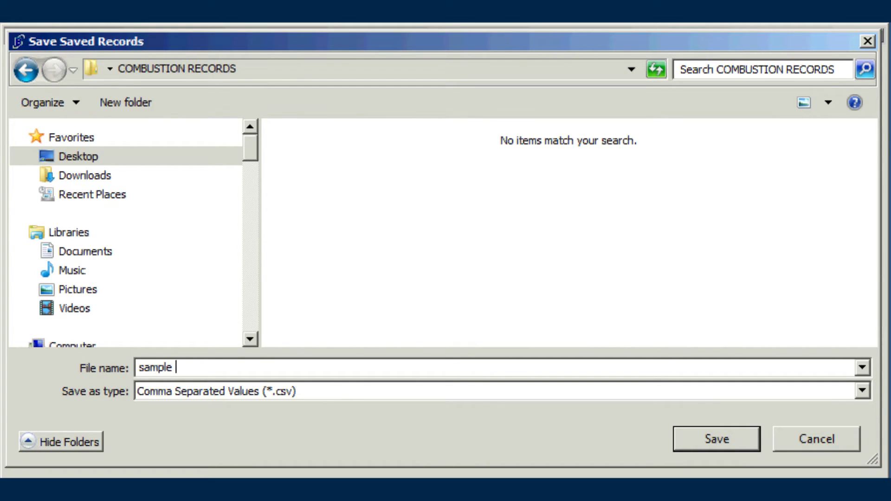
{"action": "type", "text": "records"}
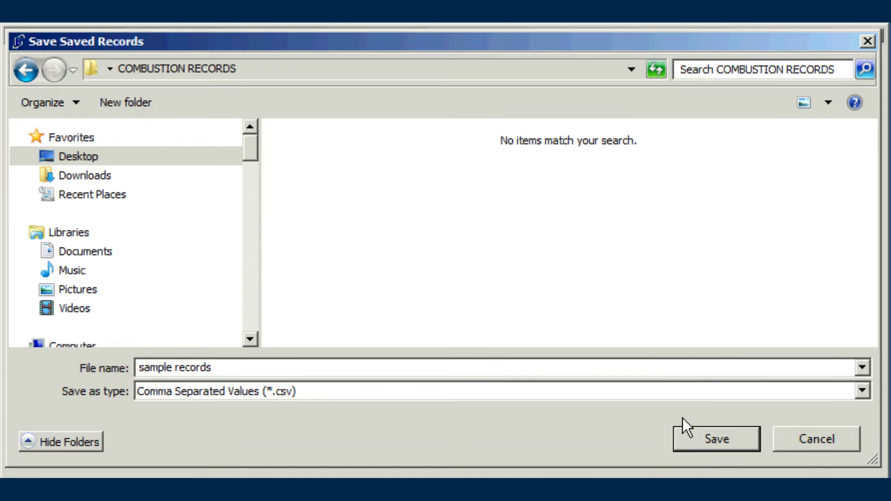
{"action": "left_click", "coordinate": [697, 436]}
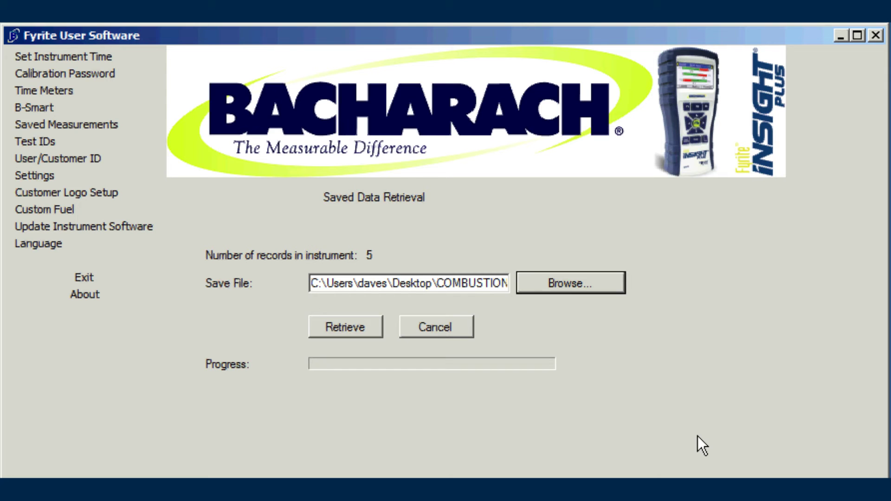
{"action": "left_click", "coordinate": [335, 321]}
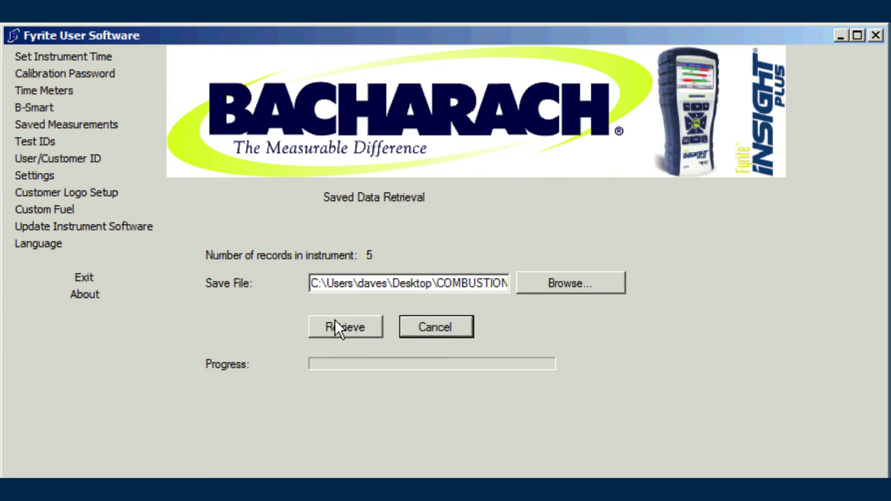
{"action": "left_click", "coordinate": [582, 284]}
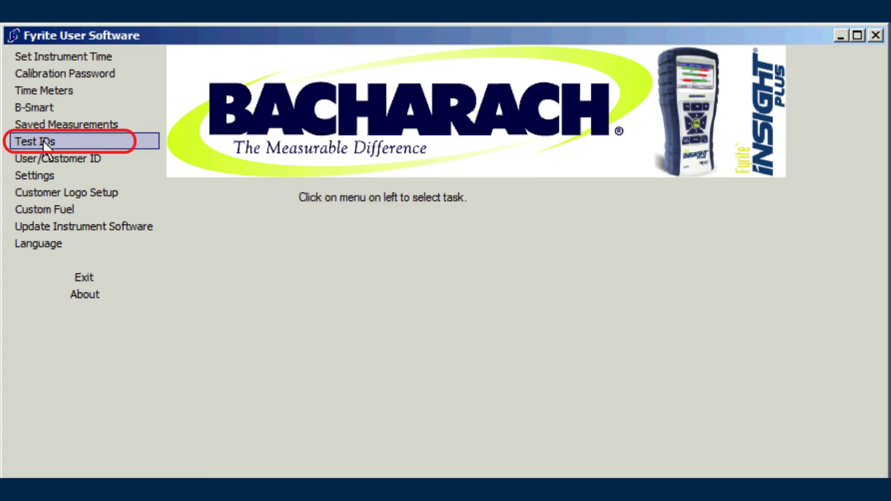
Store test ID 1 as a street address, 'Building #1 Boiler' and '1/26/16', then close
{"action": "left_click", "coordinate": [41, 141]}
{"action": "left_click", "coordinate": [288, 233]}
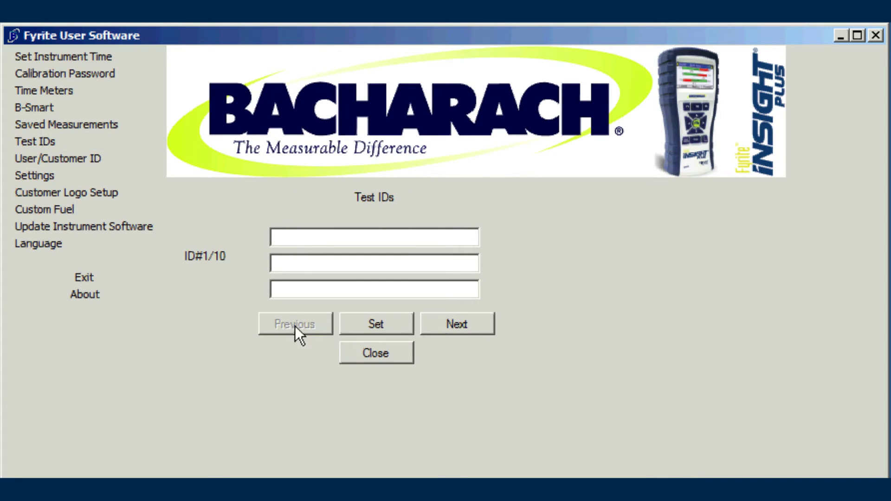
{"action": "double_click", "coordinate": [449, 241]}
{"action": "type", "text": "123 Oak St"}
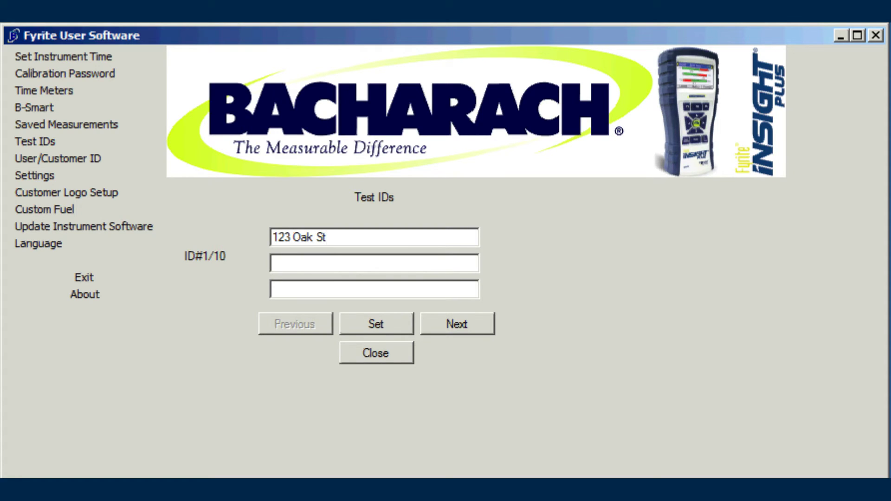
{"action": "key", "text": "Tab"}
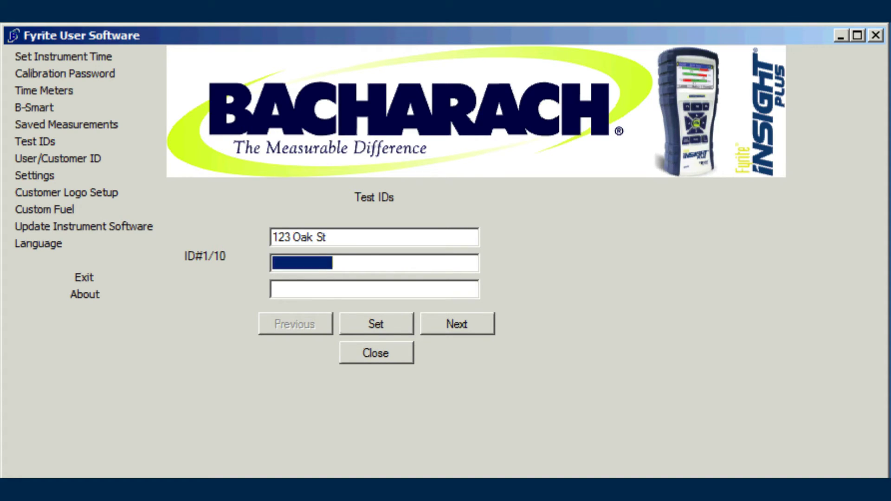
{"action": "type", "text": "Building #1 "}
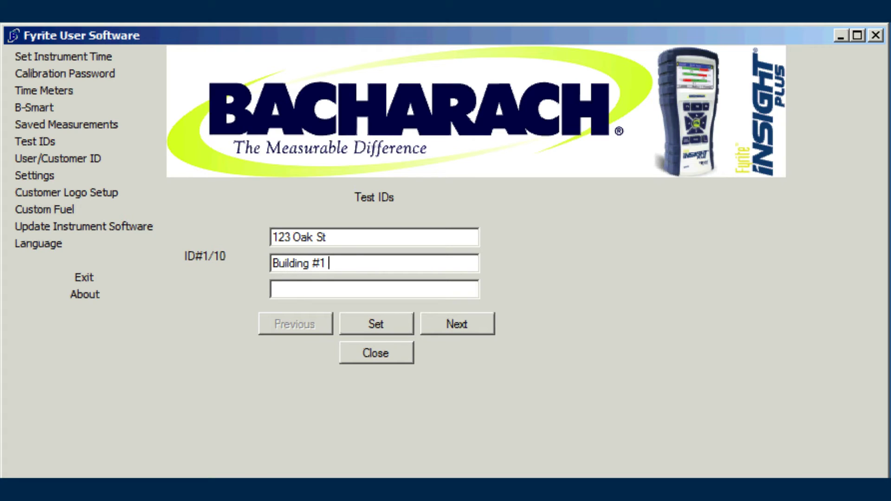
{"action": "type", "text": "Boiler"}
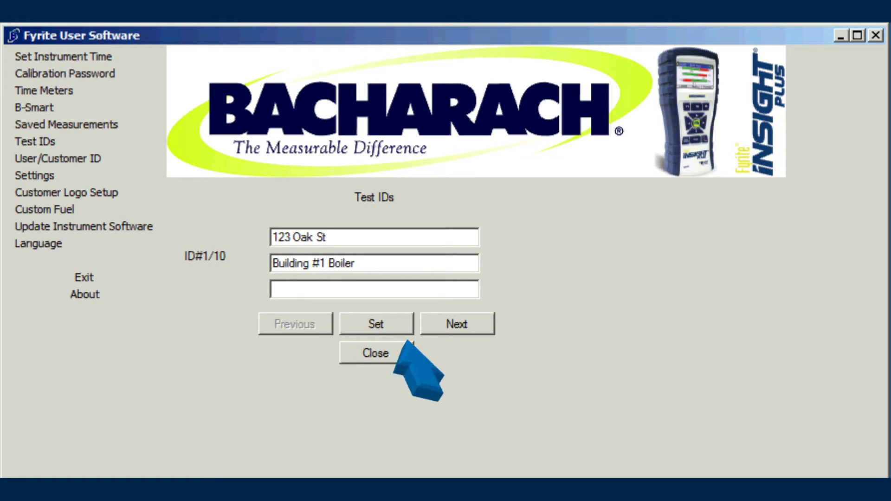
{"action": "key", "text": "Tab"}
{"action": "type", "text": "1/26"}
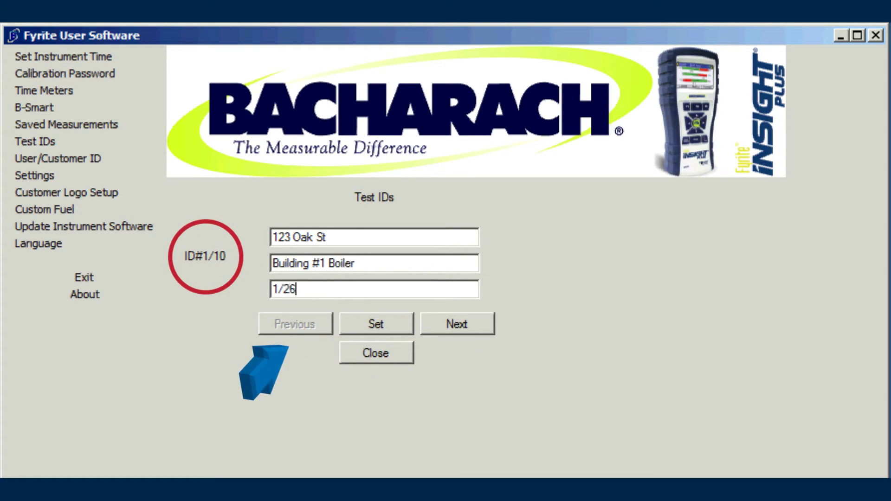
{"action": "type", "text": "/16"}
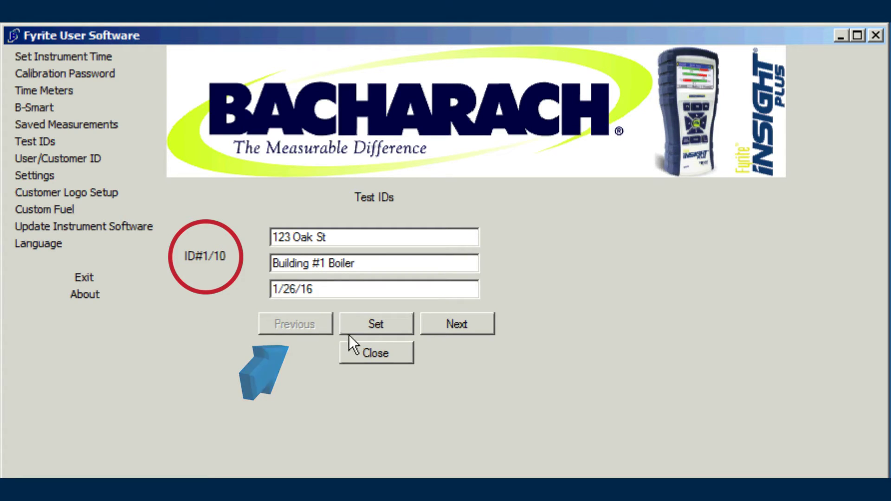
{"action": "left_click", "coordinate": [372, 327]}
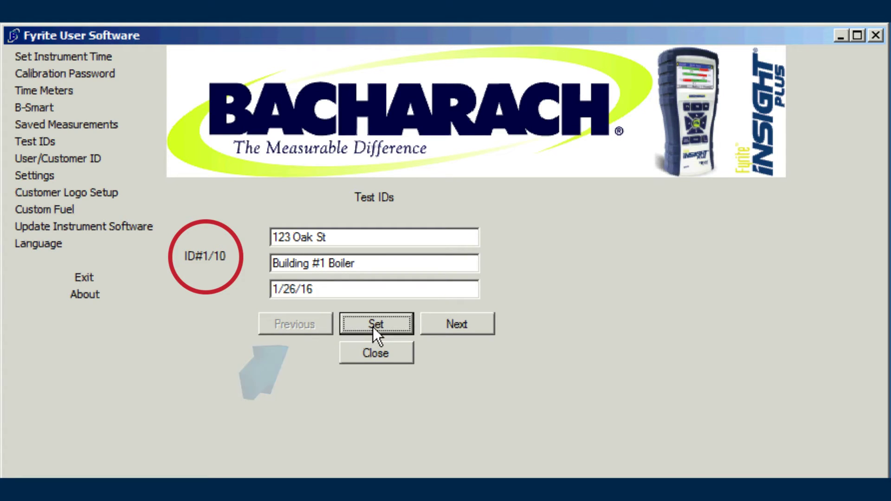
{"action": "left_click", "coordinate": [373, 357]}
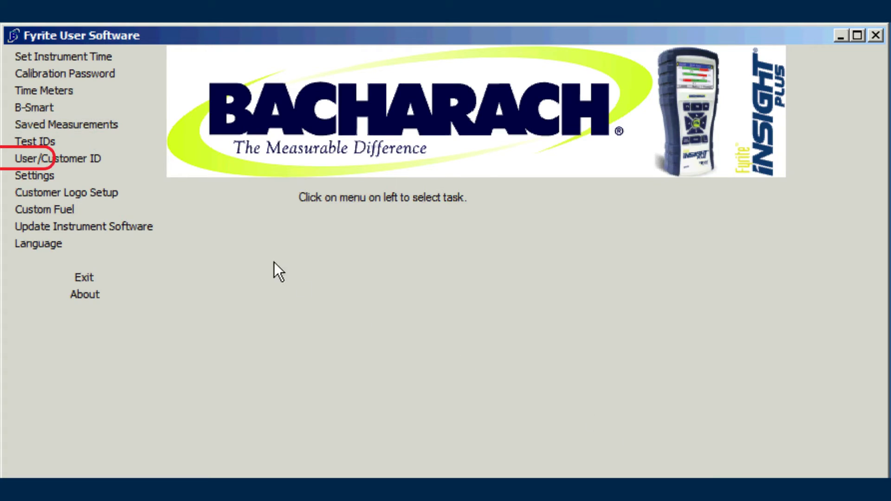
Set the user/customer ID to 'ABC HVAC' with its location and contact phone number
{"action": "left_click", "coordinate": [75, 157]}
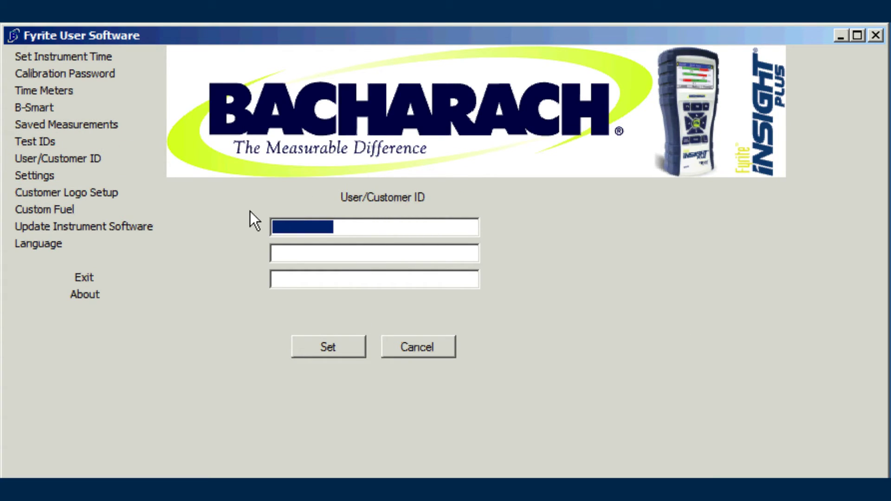
{"action": "type", "text": "ABC HVAC"}
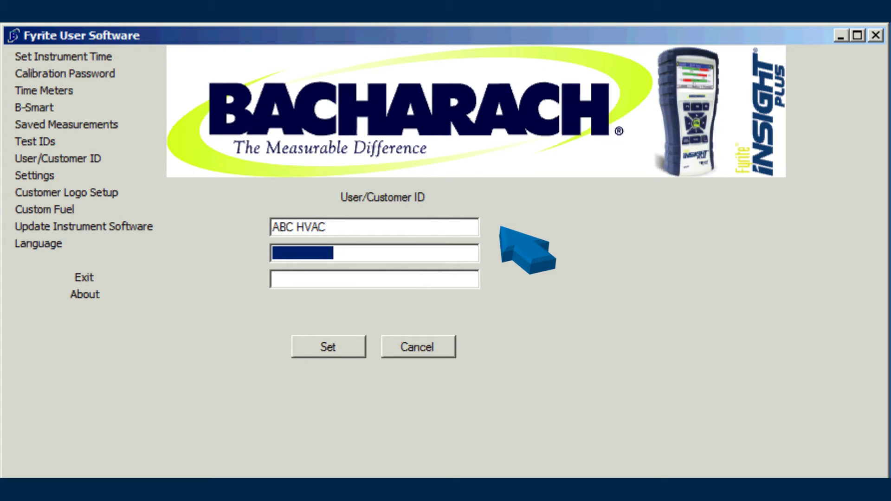
{"action": "type", "text": "Anywhere, "}
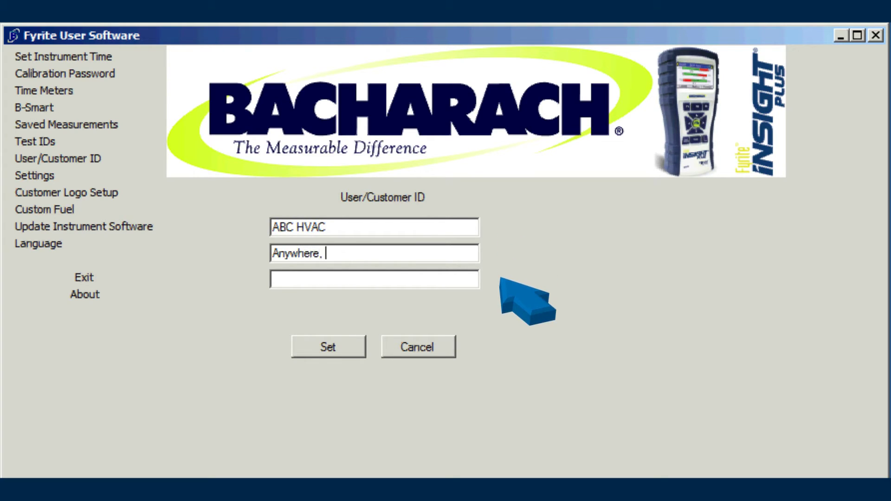
{"action": "type", "text": "USA"}
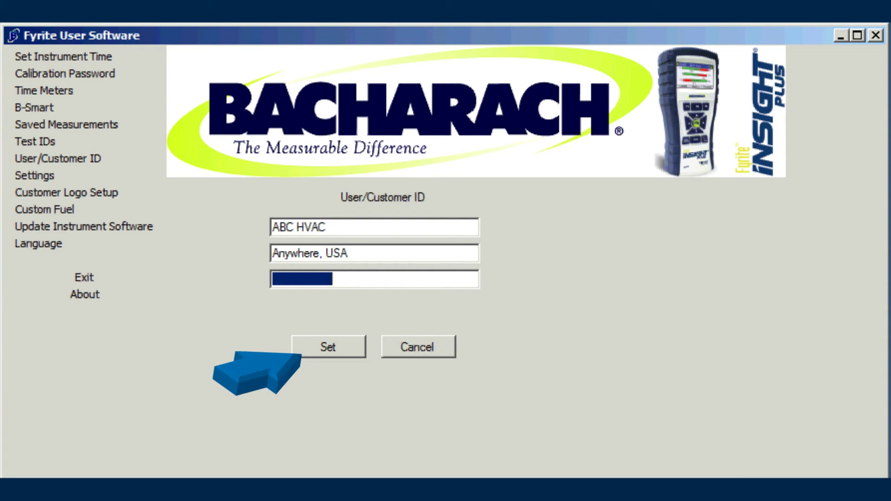
{"action": "type", "text": "888-555-1234"}
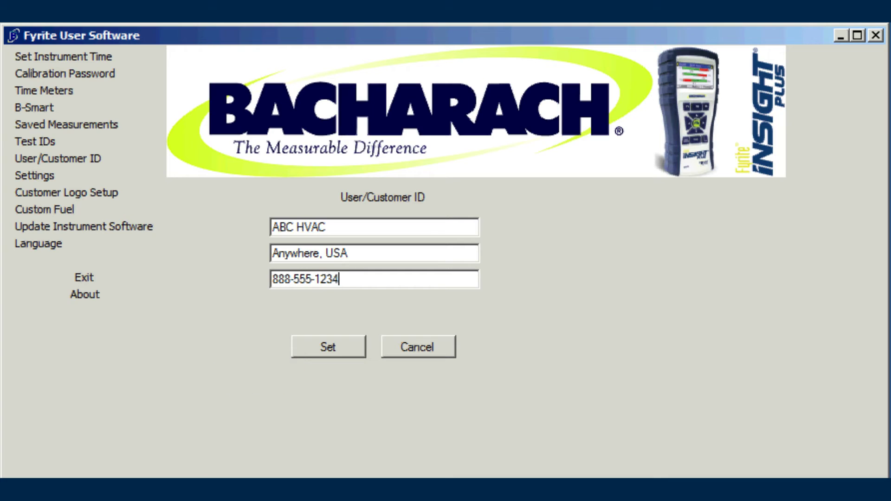
{"action": "left_click", "coordinate": [337, 340]}
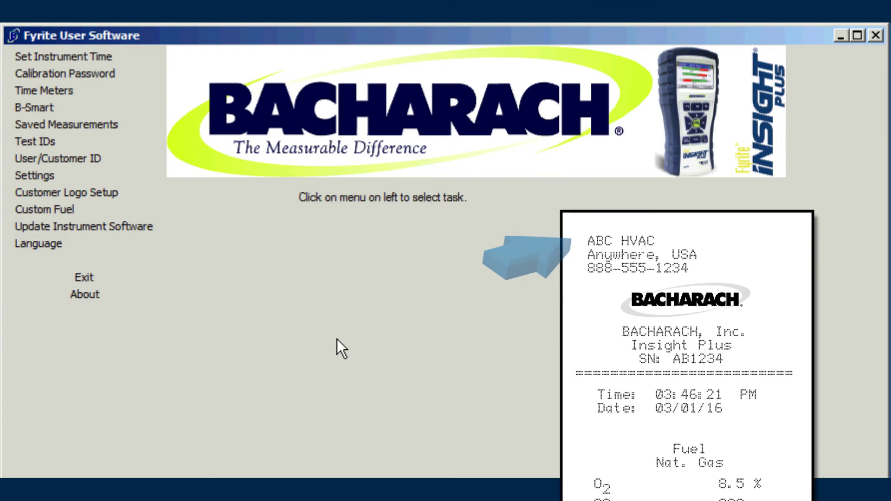
{"action": "left_click", "coordinate": [94, 160]}
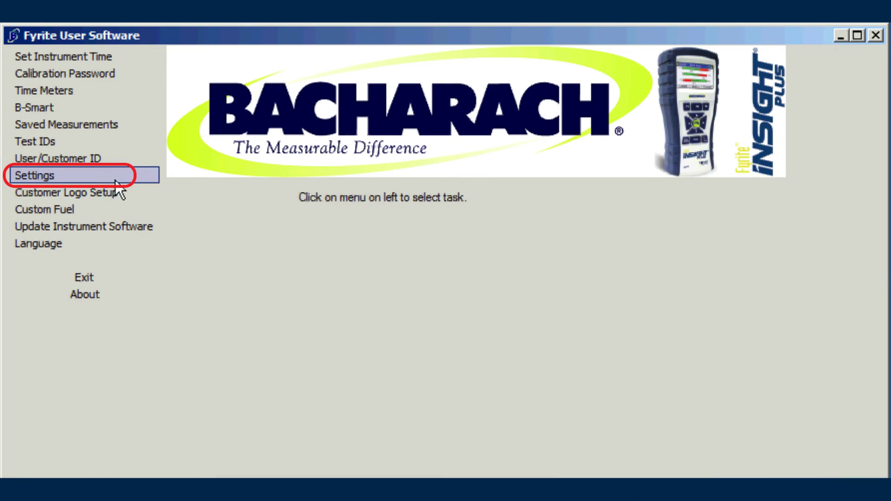
{"action": "left_click", "coordinate": [47, 173]}
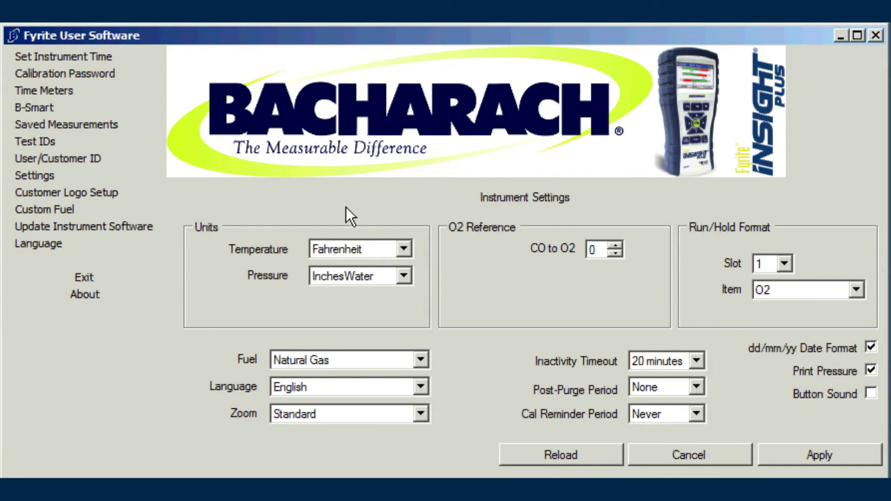
{"action": "left_click", "coordinate": [405, 249]}
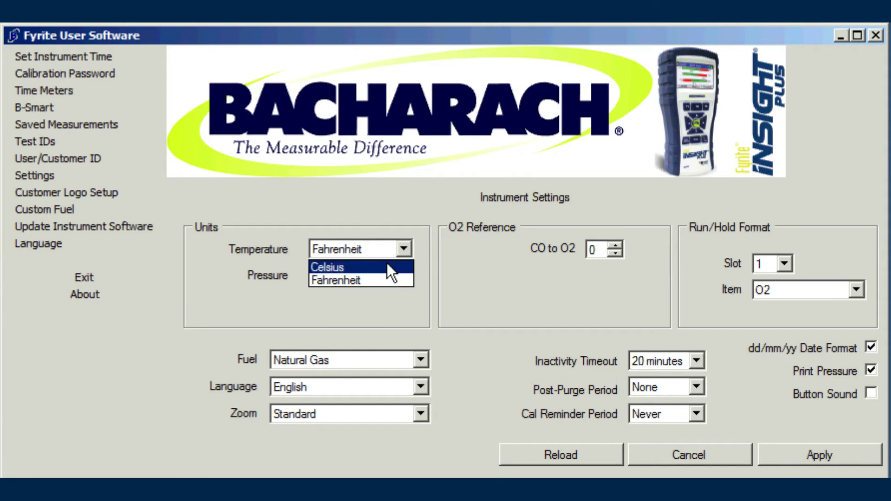
{"action": "left_click", "coordinate": [386, 278]}
{"action": "left_click", "coordinate": [404, 276]}
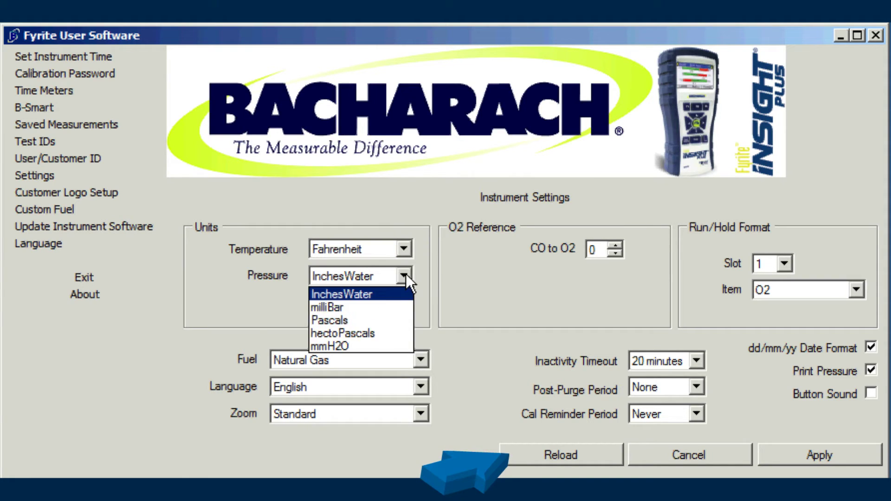
{"action": "left_click", "coordinate": [403, 276]}
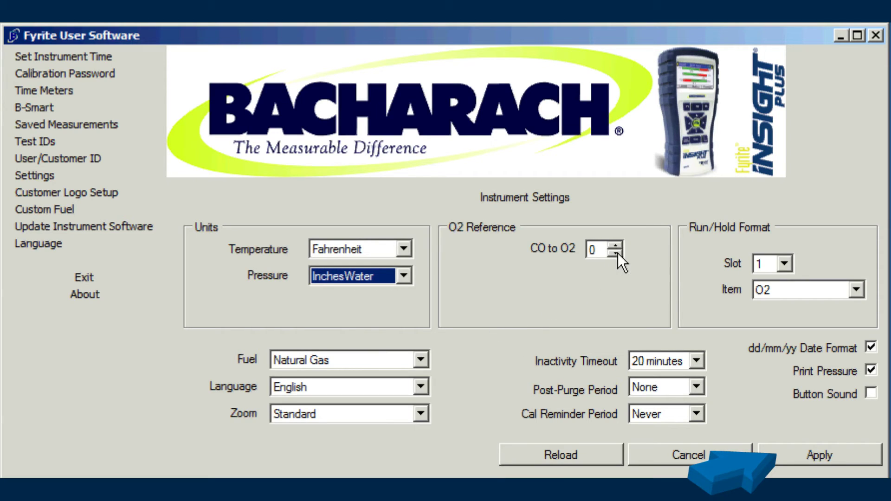
{"action": "left_click", "coordinate": [418, 360]}
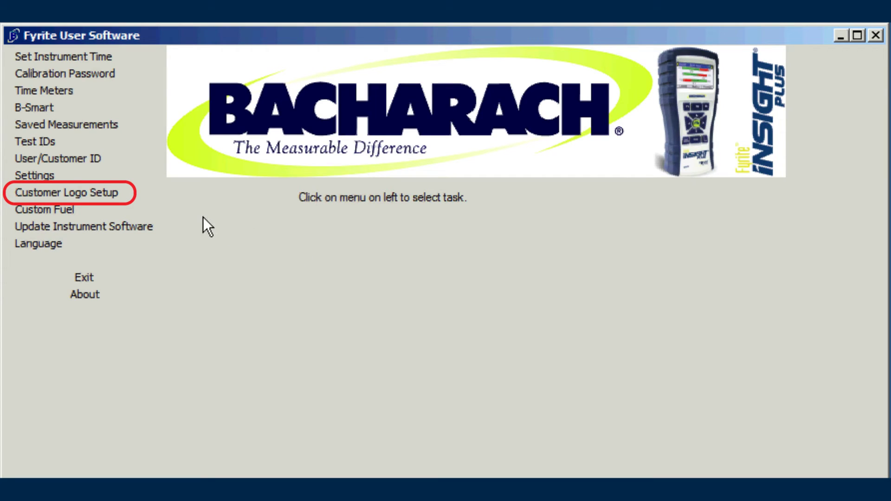
Load 'HVAC Industries Logo.PNG' onto the instrument as the customer logo
{"action": "left_click", "coordinate": [77, 191]}
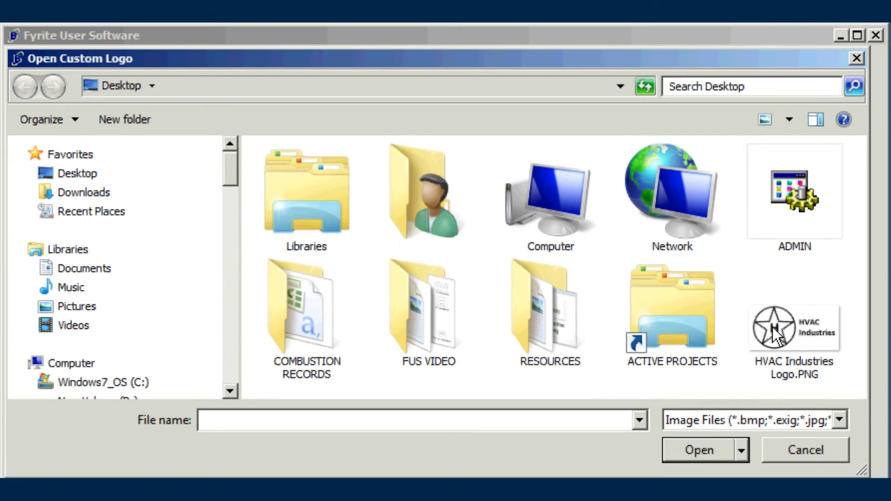
{"action": "left_click", "coordinate": [772, 327]}
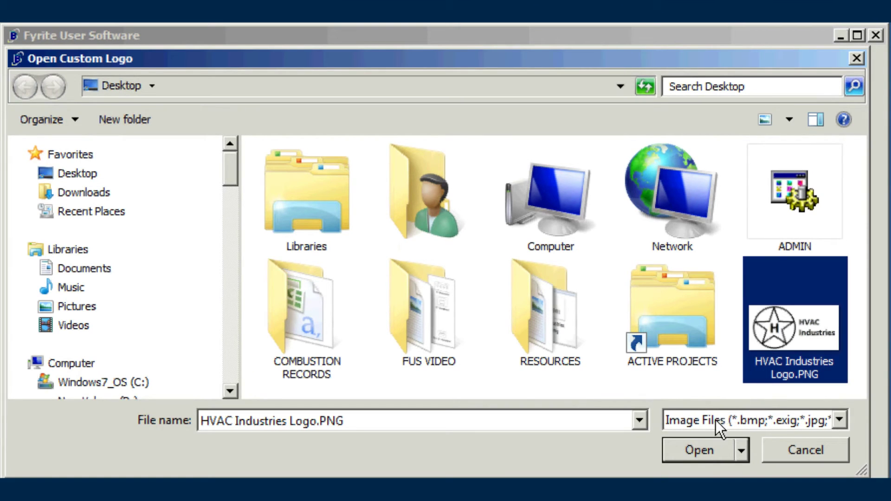
{"action": "left_click", "coordinate": [706, 452]}
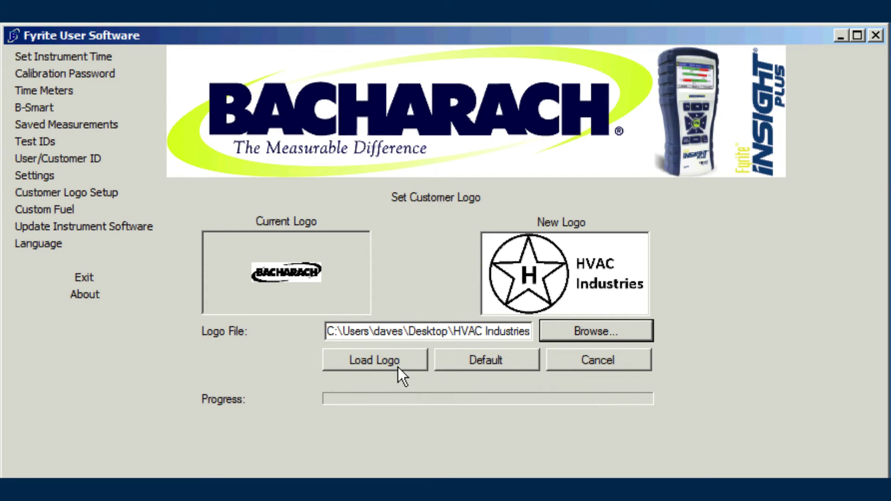
{"action": "left_click", "coordinate": [376, 362]}
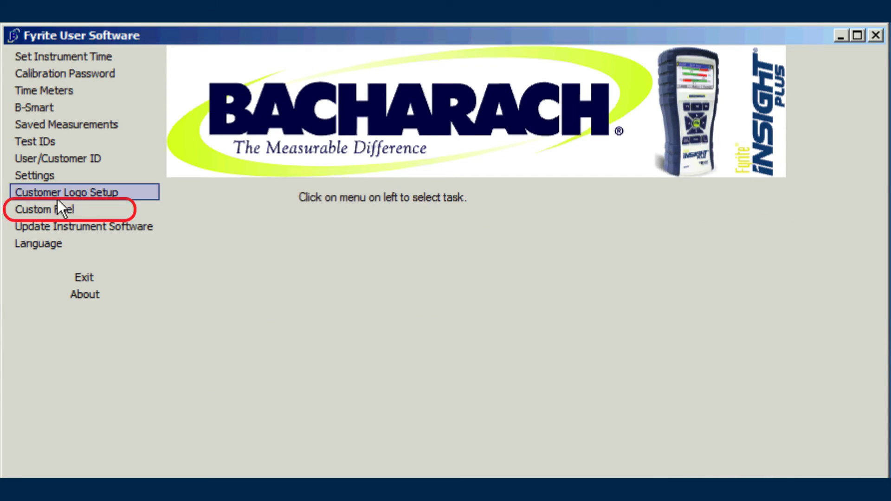
Assign b5.fc to custom fuel slot 1 and MSWC.fc to slot 2
{"action": "left_click", "coordinate": [45, 206]}
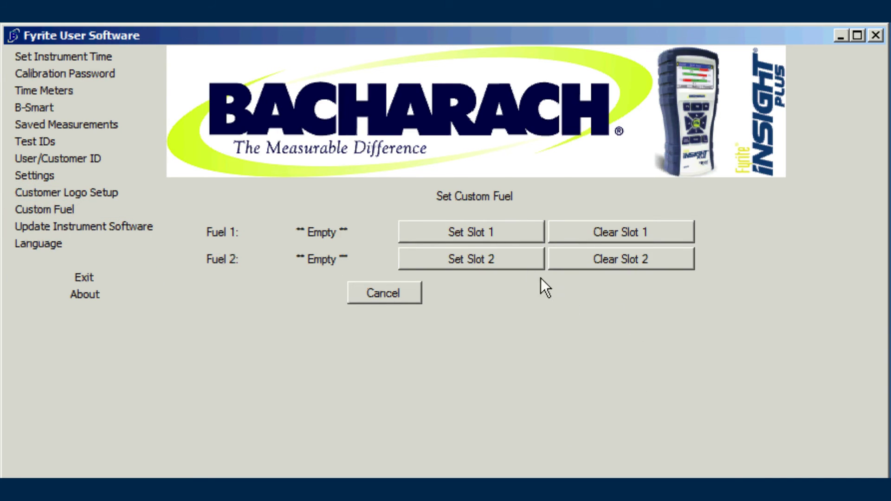
{"action": "left_click", "coordinate": [496, 232]}
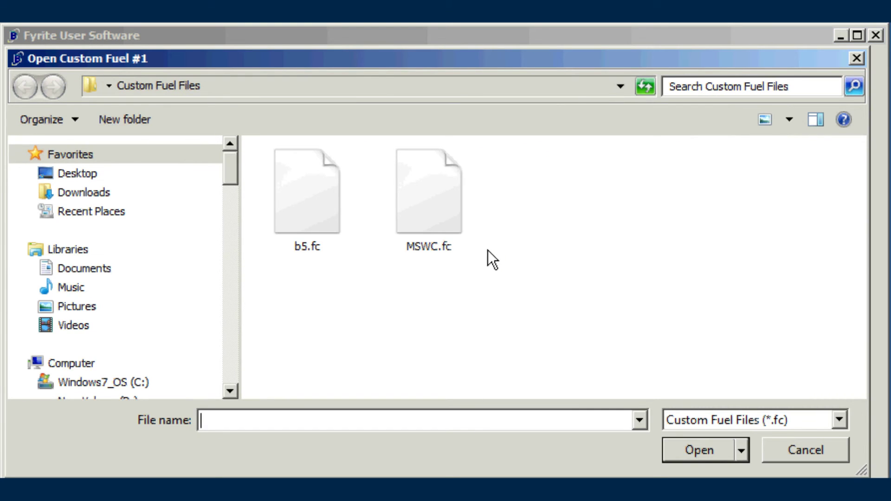
{"action": "left_click", "coordinate": [324, 216]}
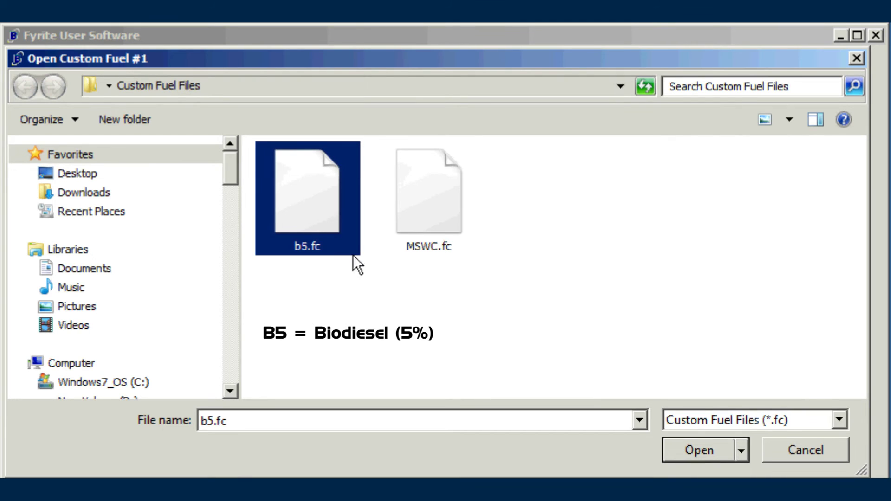
{"action": "left_click", "coordinate": [691, 451]}
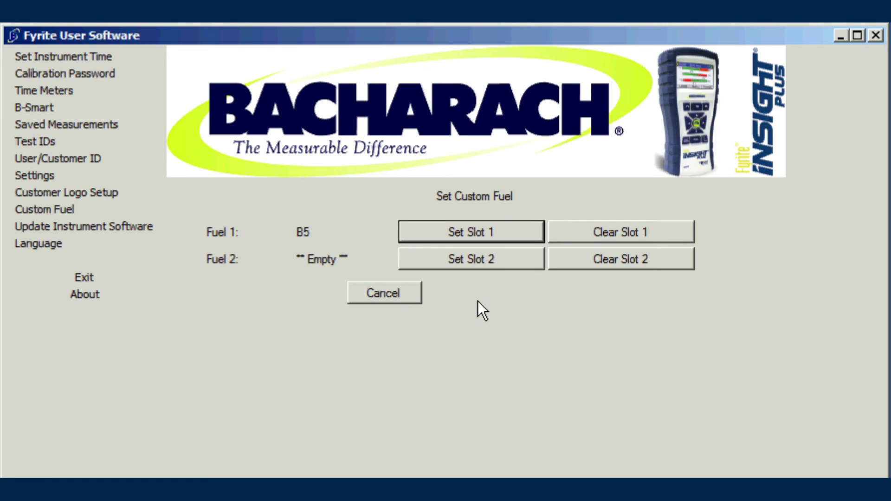
{"action": "left_click", "coordinate": [477, 255]}
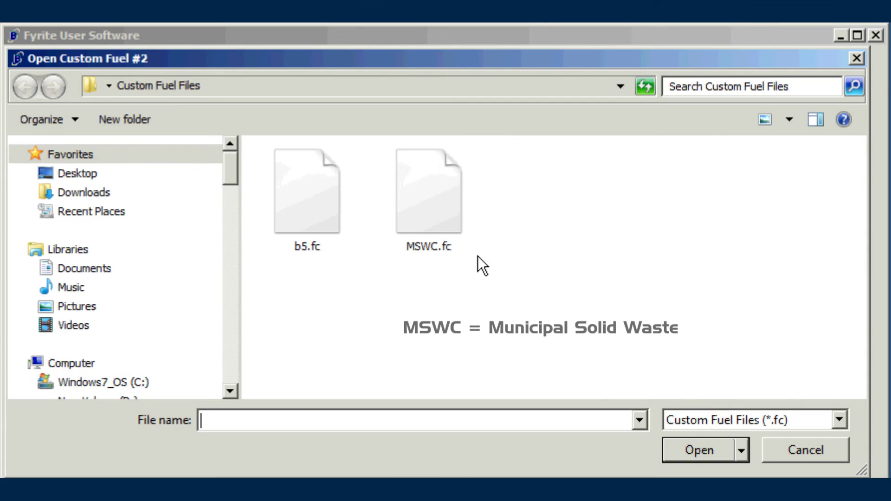
{"action": "left_click", "coordinate": [432, 224]}
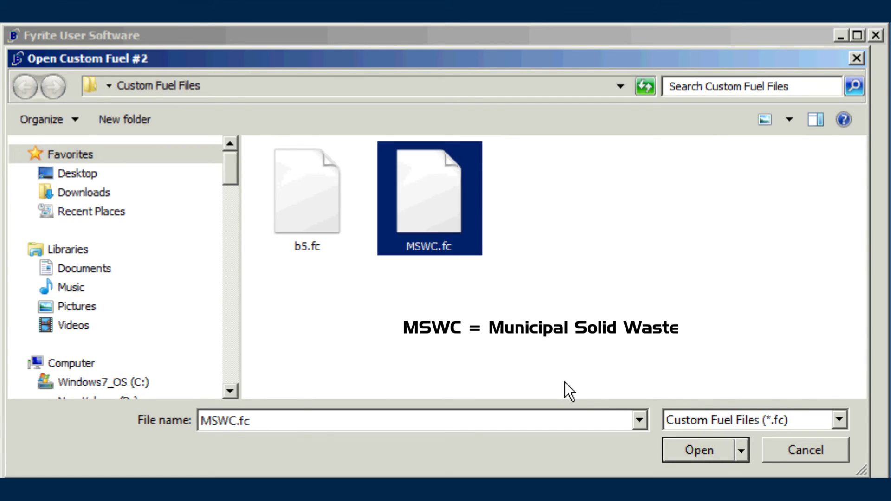
{"action": "left_click", "coordinate": [682, 449]}
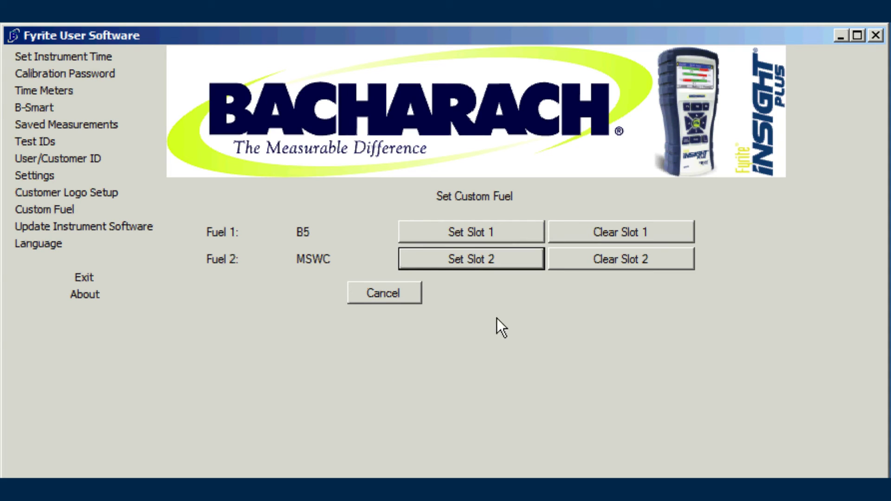
Clear custom fuel slots 1 and 2, confirming each
{"action": "left_click", "coordinate": [620, 231]}
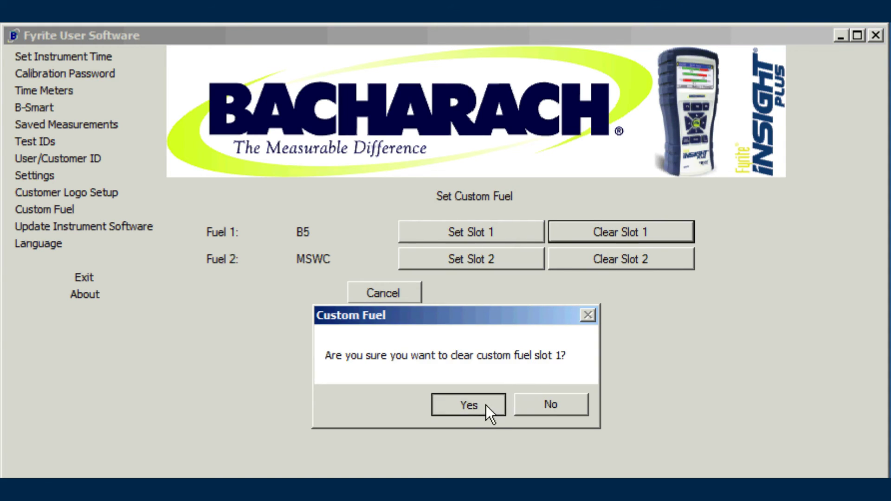
{"action": "left_click", "coordinate": [486, 405]}
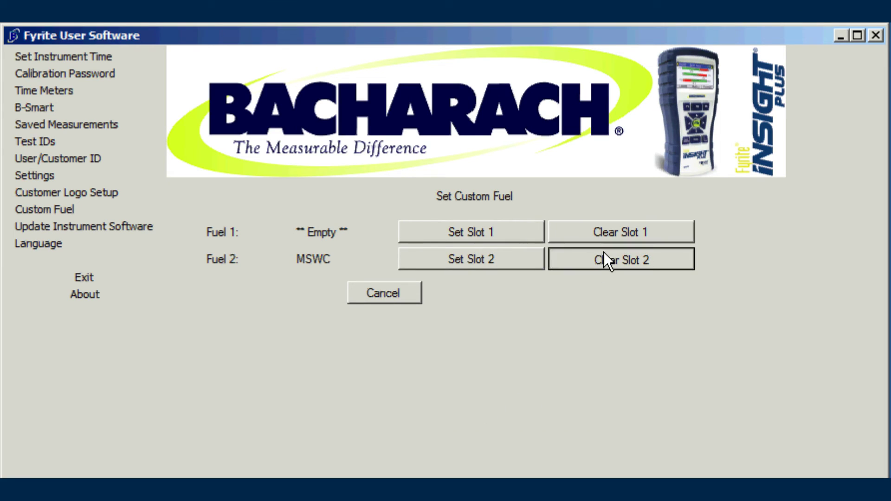
{"action": "left_click", "coordinate": [604, 252]}
{"action": "left_click", "coordinate": [484, 410]}
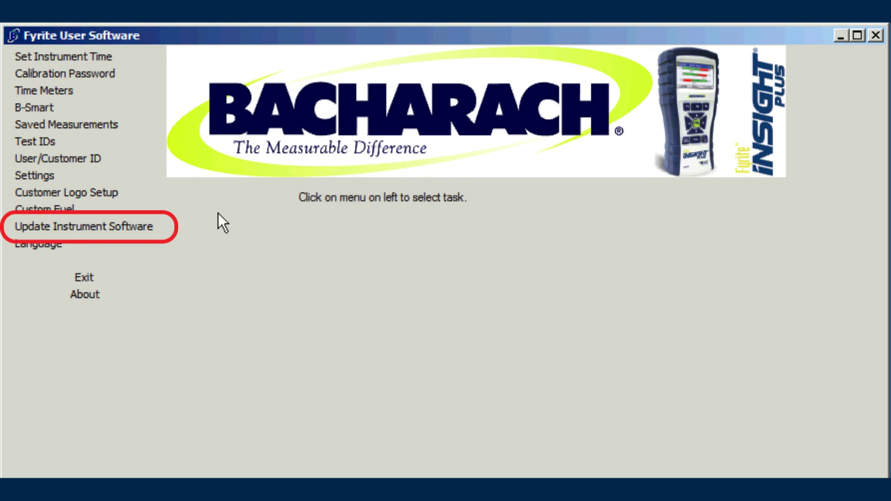
Load '0024-1598 v1.30.5.pkg' from the Fyrite-Insight-Plus-Firmware-Upgrade-v1.301 folder and start the update
{"action": "left_click", "coordinate": [150, 222]}
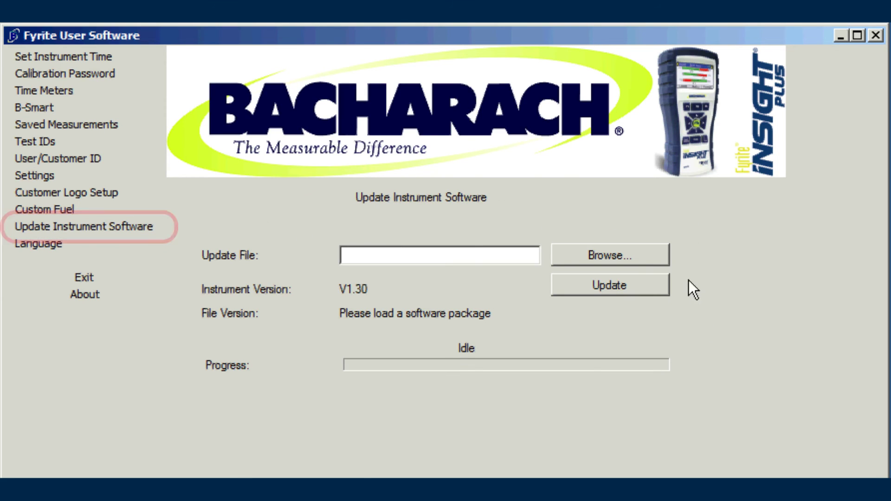
{"action": "left_click", "coordinate": [642, 254]}
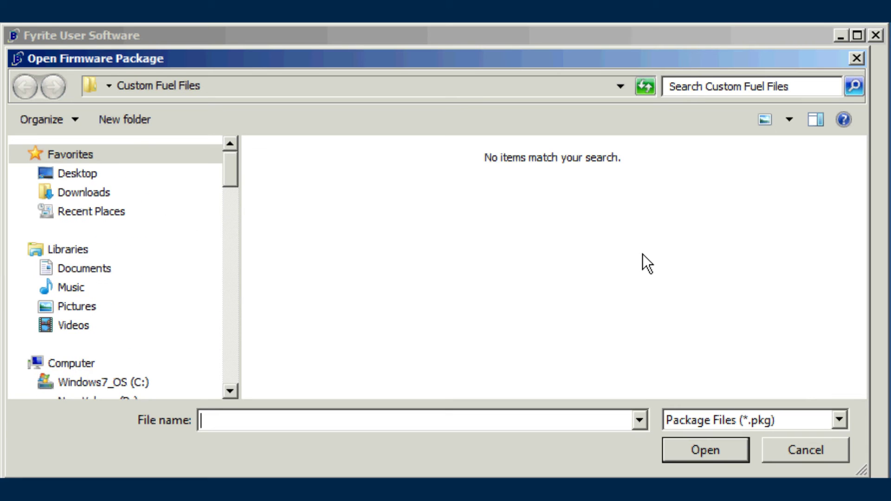
{"action": "left_click", "coordinate": [97, 180]}
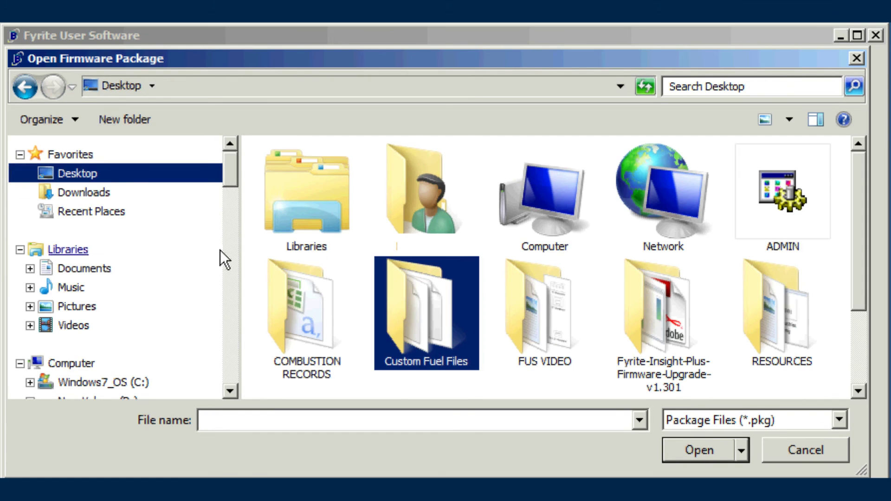
{"action": "double_click", "coordinate": [652, 334]}
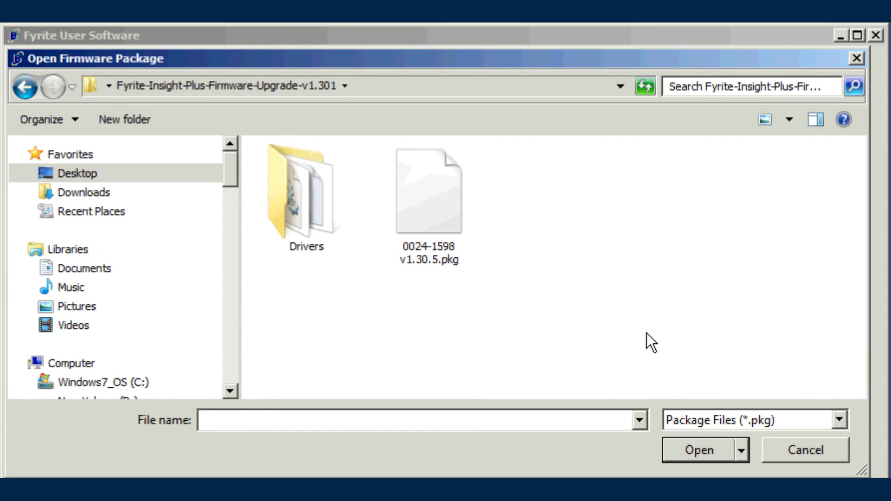
{"action": "left_click", "coordinate": [434, 215]}
{"action": "left_click", "coordinate": [711, 450]}
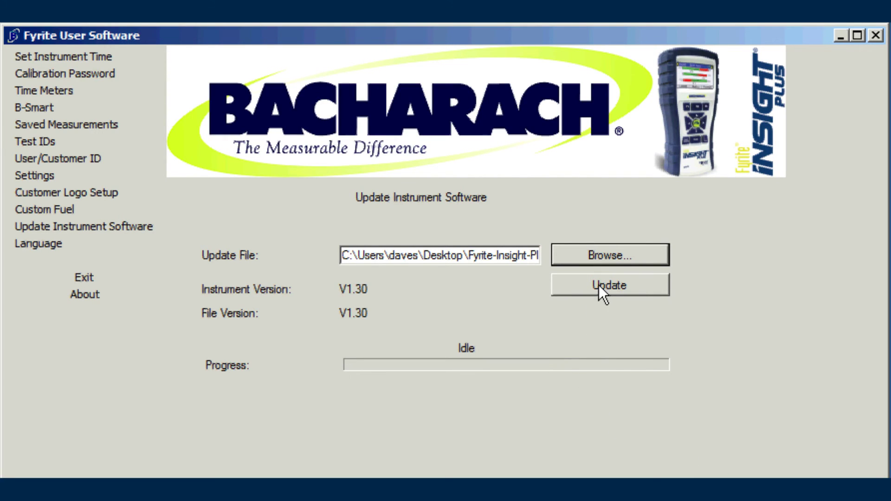
{"action": "left_click", "coordinate": [599, 289]}
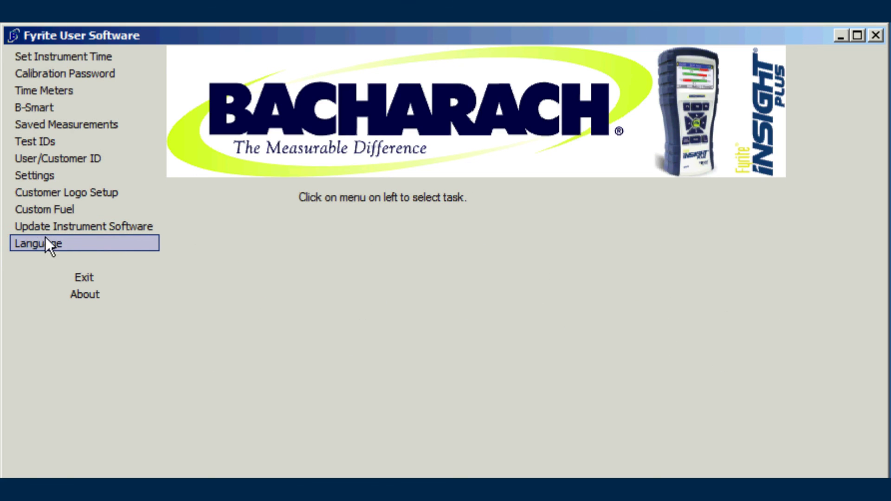
Set the language to Francais, save it, and restart the application
{"action": "left_click", "coordinate": [30, 242]}
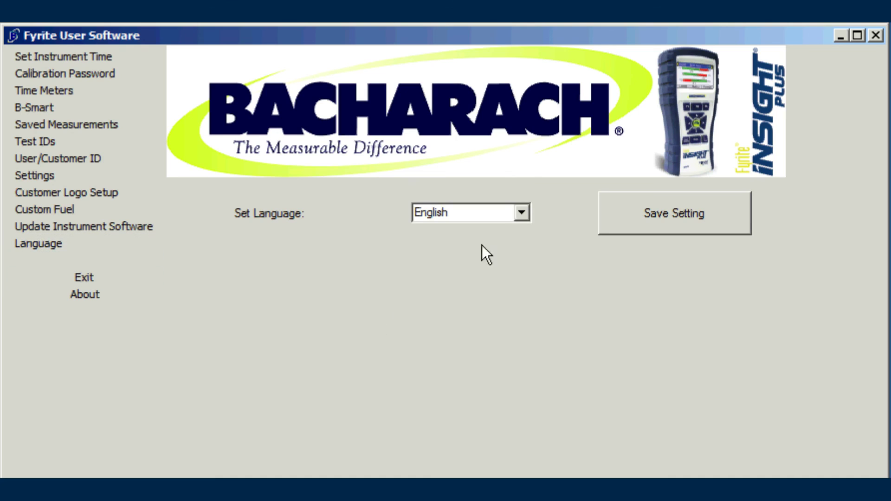
{"action": "left_click", "coordinate": [521, 211]}
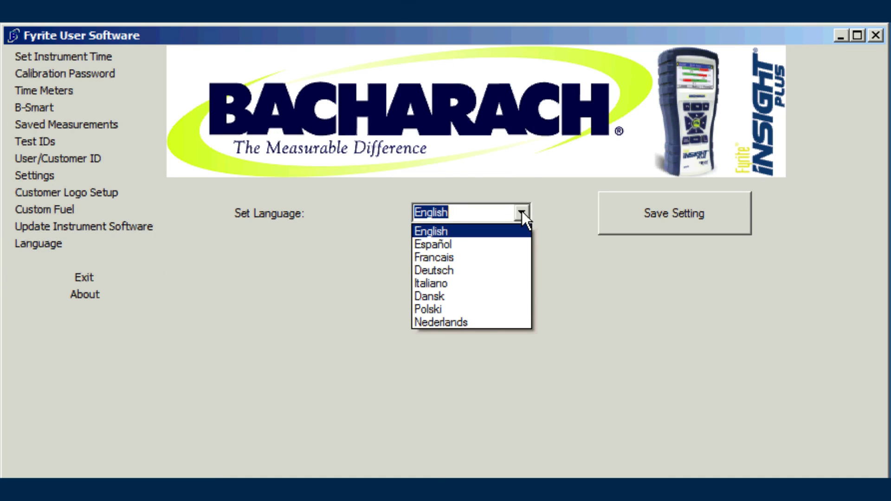
{"action": "left_click", "coordinate": [472, 258]}
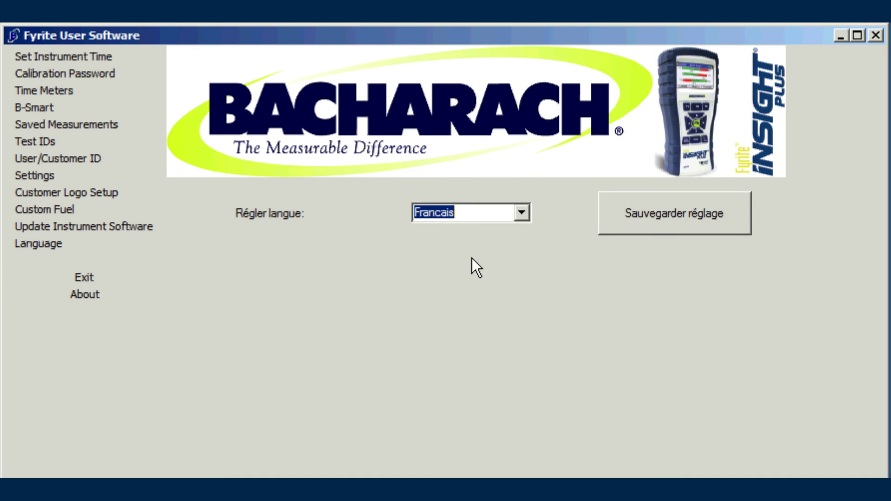
{"action": "left_click", "coordinate": [721, 217]}
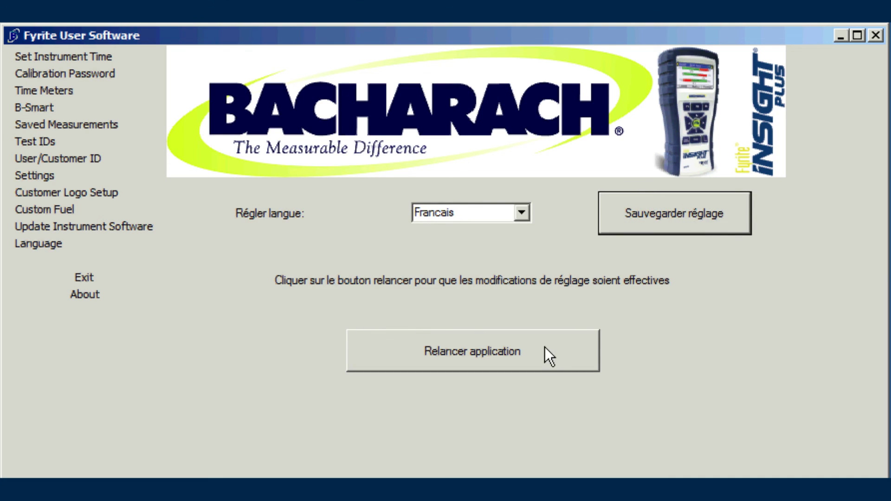
{"action": "left_click", "coordinate": [545, 348]}
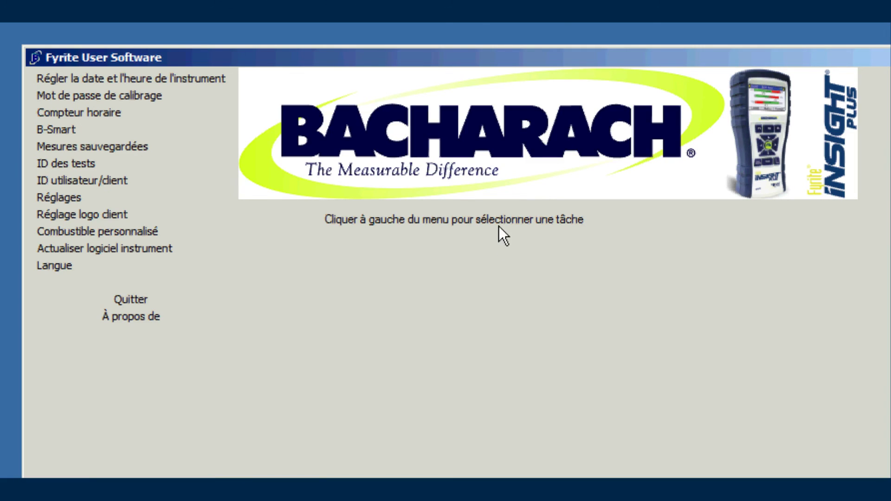